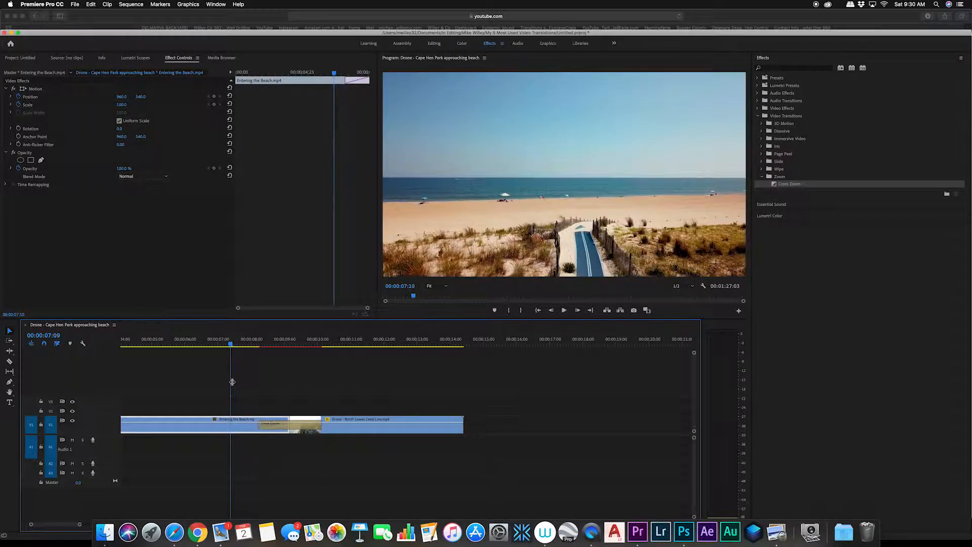
Step: Play and scrub through the existing Cross Zoom transition between the two beach clips
{"action": "key", "text": "space"}
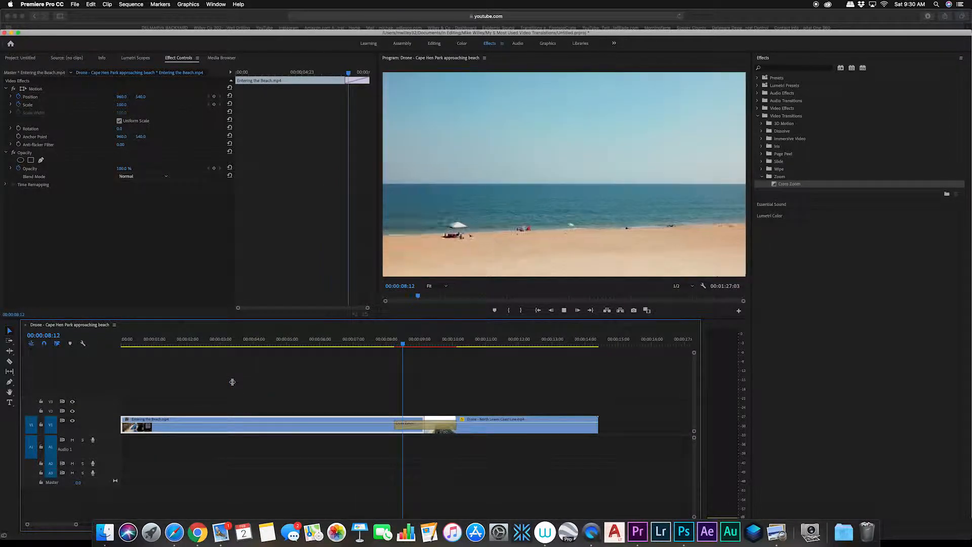
{"action": "key", "text": "space"}
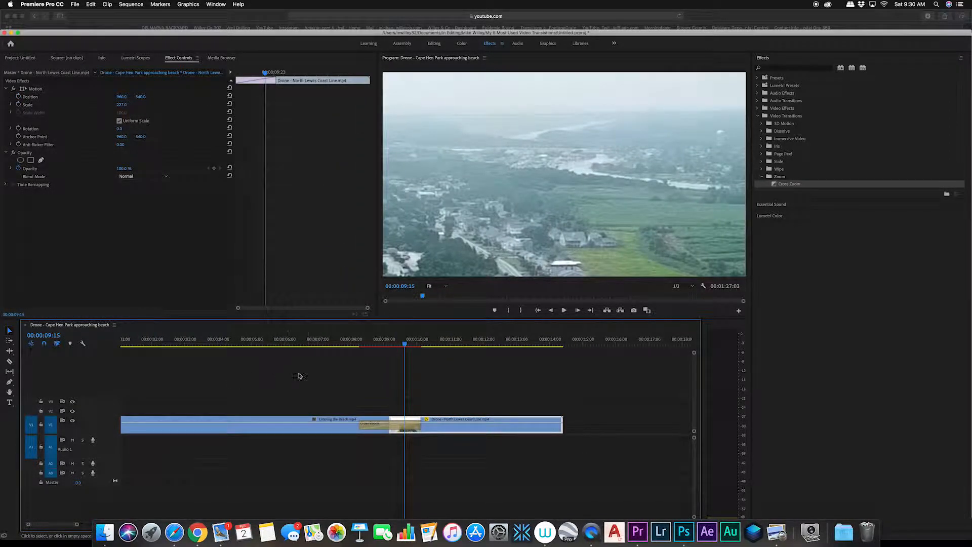
{"action": "left_click", "coordinate": [389, 346]}
{"action": "left_click_drag", "start_coordinate": [388, 348], "coordinate": [366, 357]}
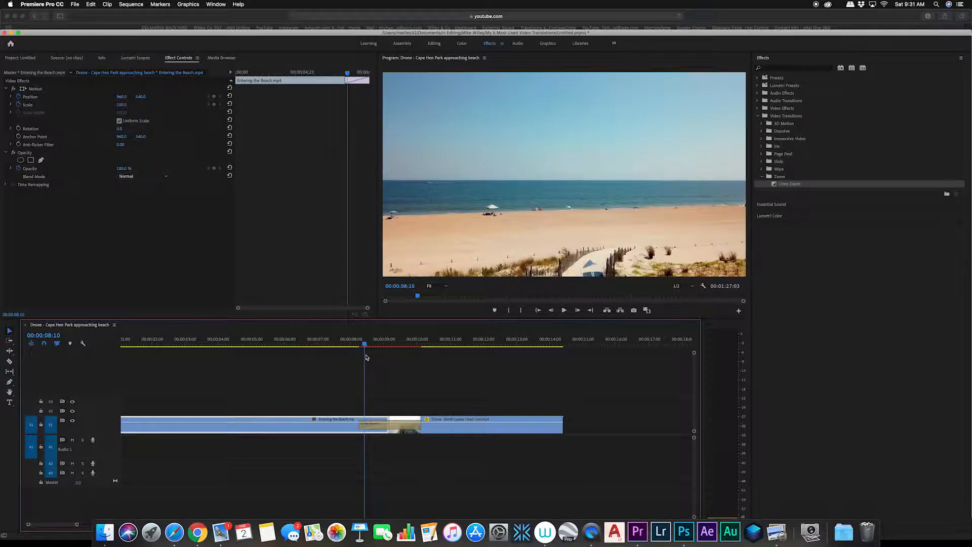
{"action": "left_click_drag", "start_coordinate": [365, 337], "coordinate": [429, 351]}
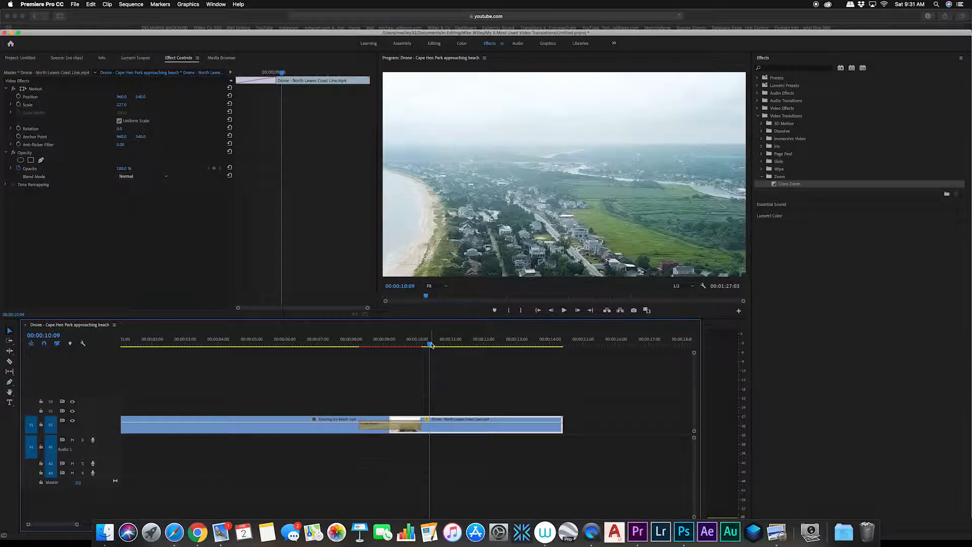
Step: Delete the Cross Zoom transition between the two clips
{"action": "left_click", "coordinate": [396, 428]}
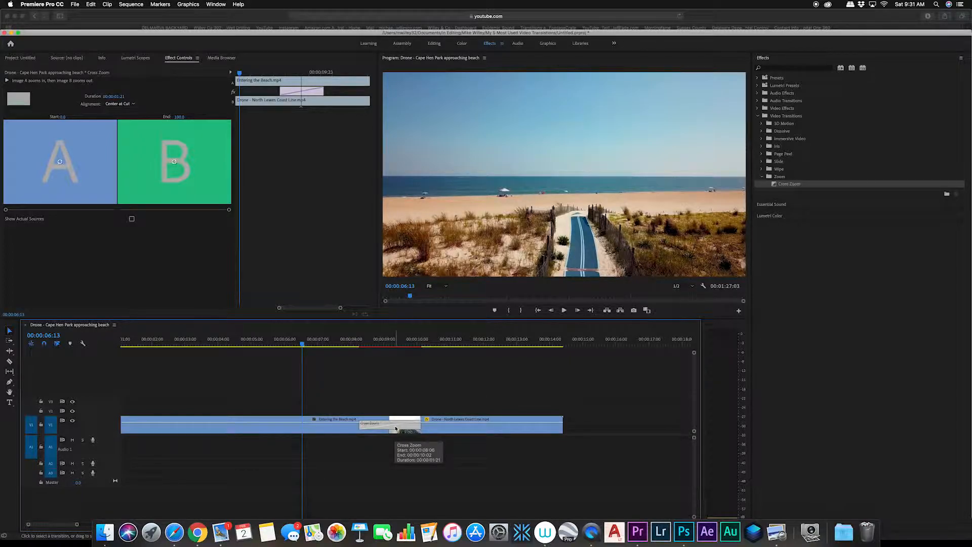
{"action": "key", "text": "Delete"}
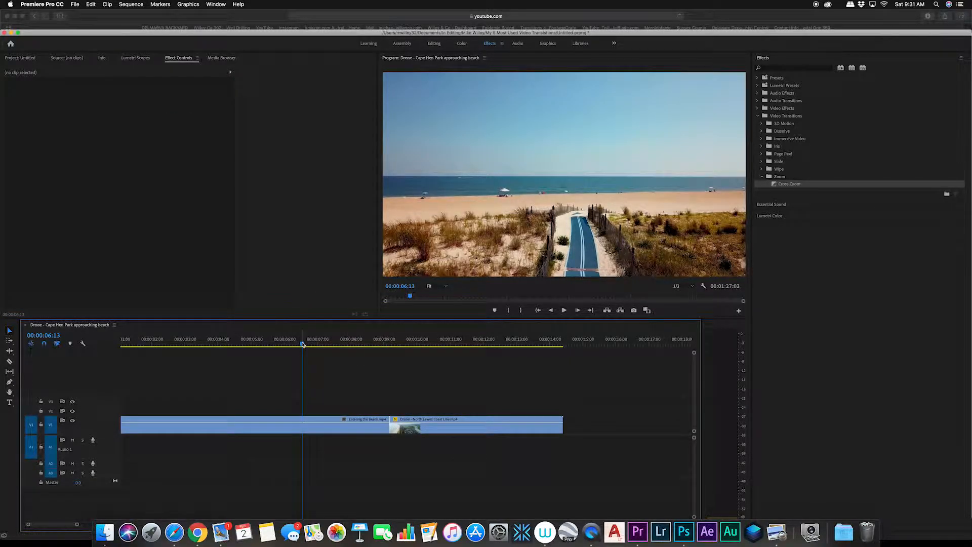
Step: Add Position and Scale keyframes on the Entering the Beach clip ten frames before the cut
{"action": "key", "text": "Down"}
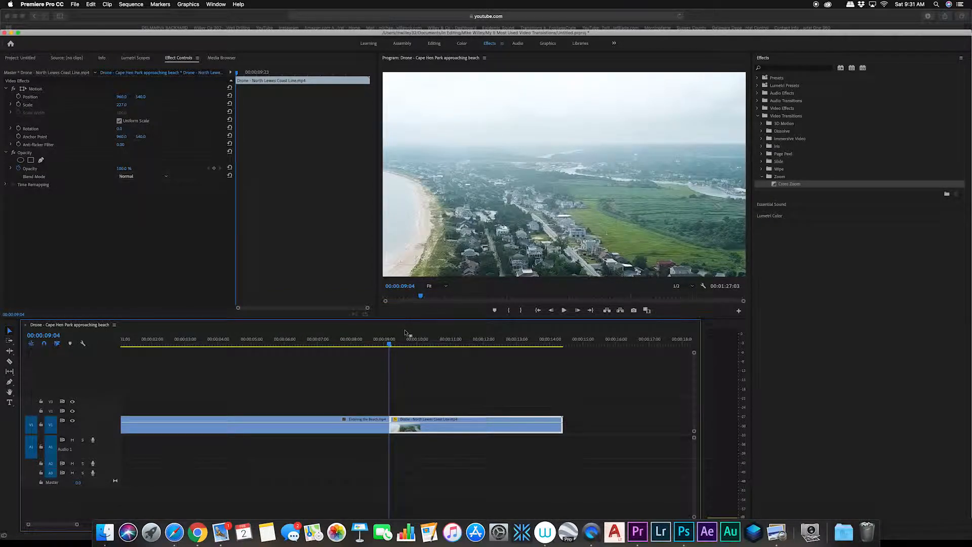
{"action": "key", "text": "shift+Left"}
{"action": "key", "text": "shift+Left"}
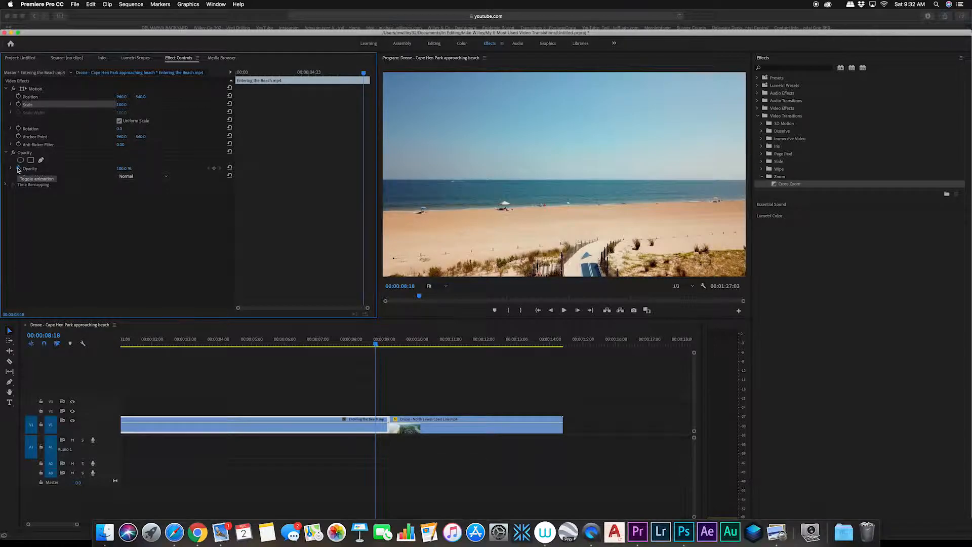
{"action": "left_click", "coordinate": [18, 97]}
{"action": "left_click", "coordinate": [19, 104]}
Step: On the first clip's last frame, zoom Scale to about 689 and shift Position's vertical value to about 283
{"action": "key", "text": "Down"}
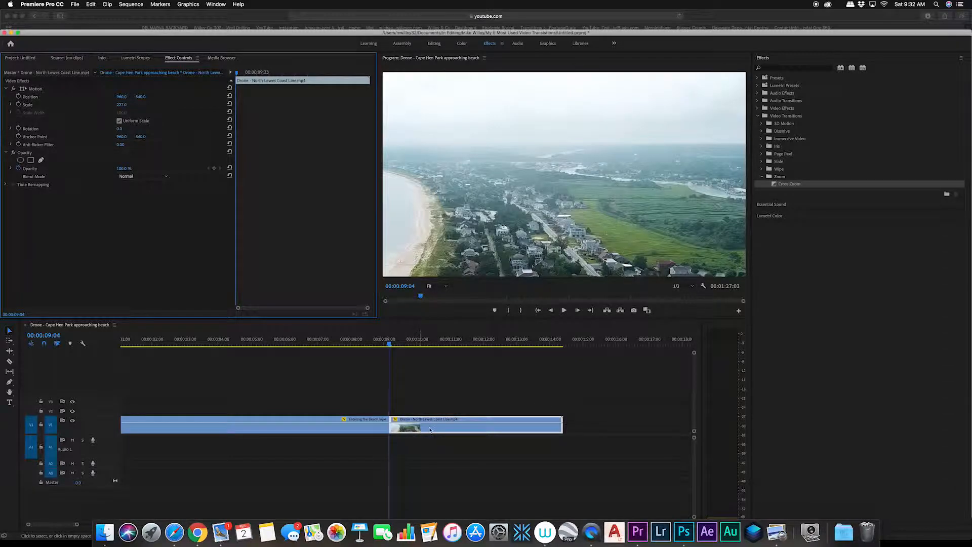
{"action": "key", "text": "Left"}
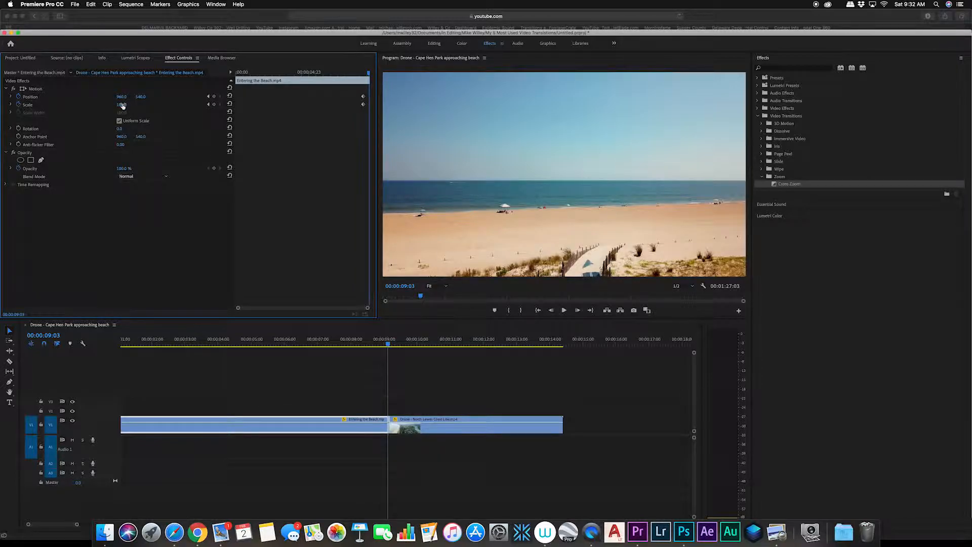
{"action": "left_click_drag", "start_coordinate": [117, 108], "coordinate": [398, 108]}
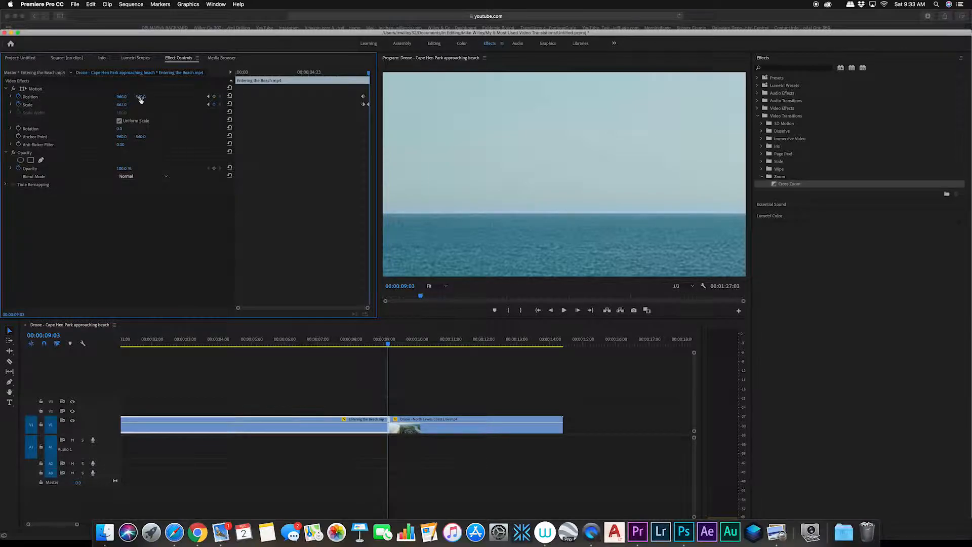
{"action": "left_click_drag", "start_coordinate": [140, 99], "coordinate": [0, 99]}
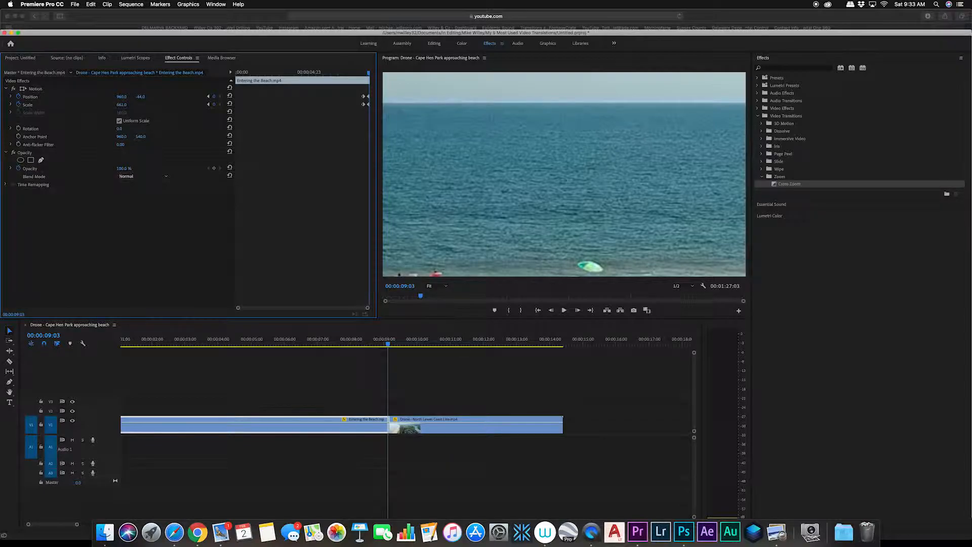
{"action": "left_click_drag", "start_coordinate": [122, 104], "coordinate": [208, 104]}
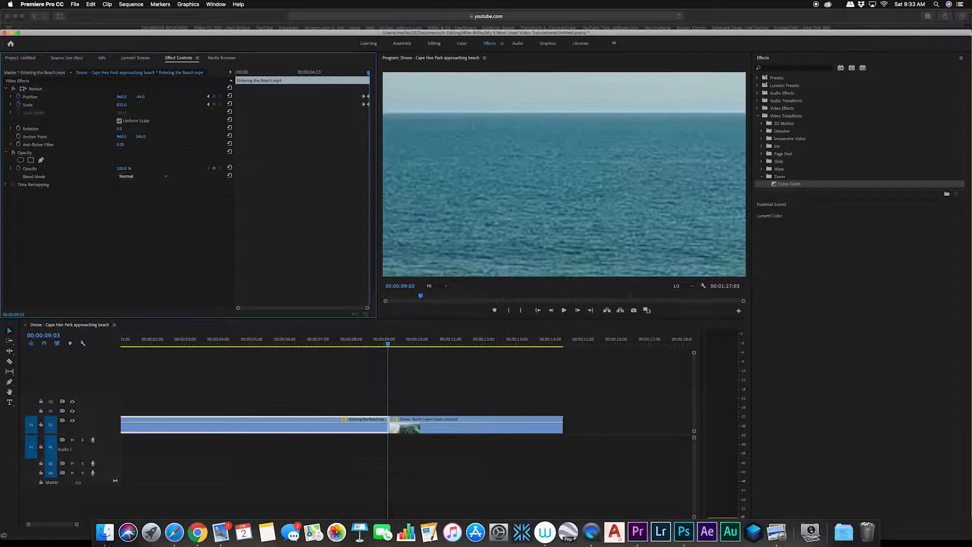
{"action": "left_click_drag", "start_coordinate": [141, 96], "coordinate": [19, 96]}
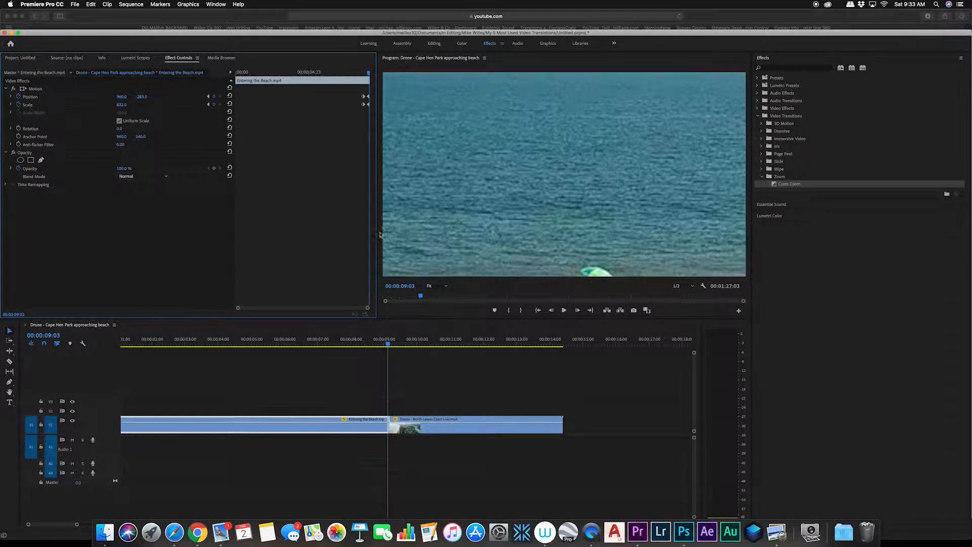
{"action": "left_click_drag", "start_coordinate": [122, 107], "coordinate": [194, 256]}
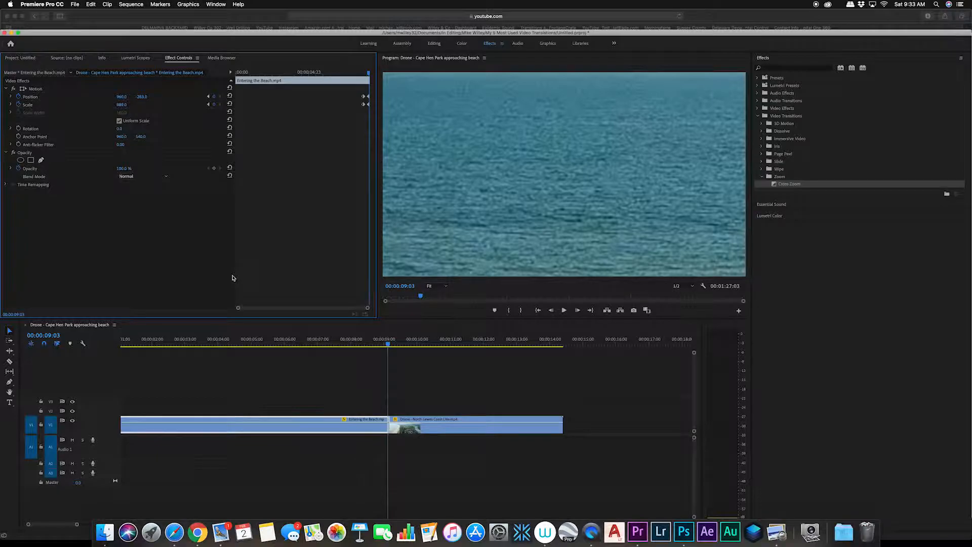
Step: On the drone clip's first frame, set Scale to about 718 and Position to about 5872.5, 31, keyframing both
{"action": "key", "text": "Right"}
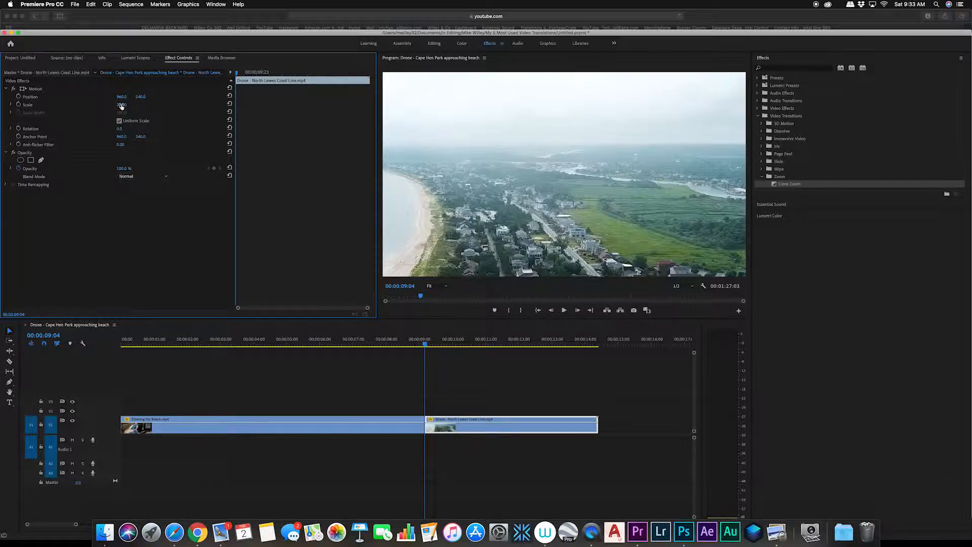
{"action": "left_click_drag", "start_coordinate": [121, 106], "coordinate": [403, 106]}
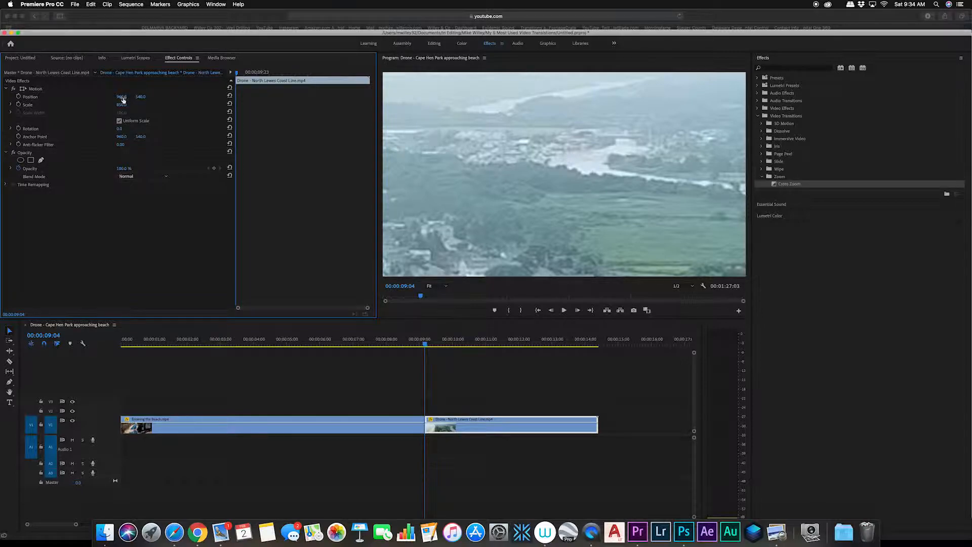
{"action": "mouse_move", "coordinate": [121, 96]}
{"action": "left_mouse_down"}
{"action": "mouse_move", "coordinate": [109, 96]}
{"action": "mouse_move", "coordinate": [163, 97]}
{"action": "mouse_move", "coordinate": [128, 105]}
{"action": "mouse_move", "coordinate": [137, 104]}
{"action": "mouse_move", "coordinate": [119, 97]}
{"action": "mouse_move", "coordinate": [127, 97]}
{"action": "left_mouse_up"}
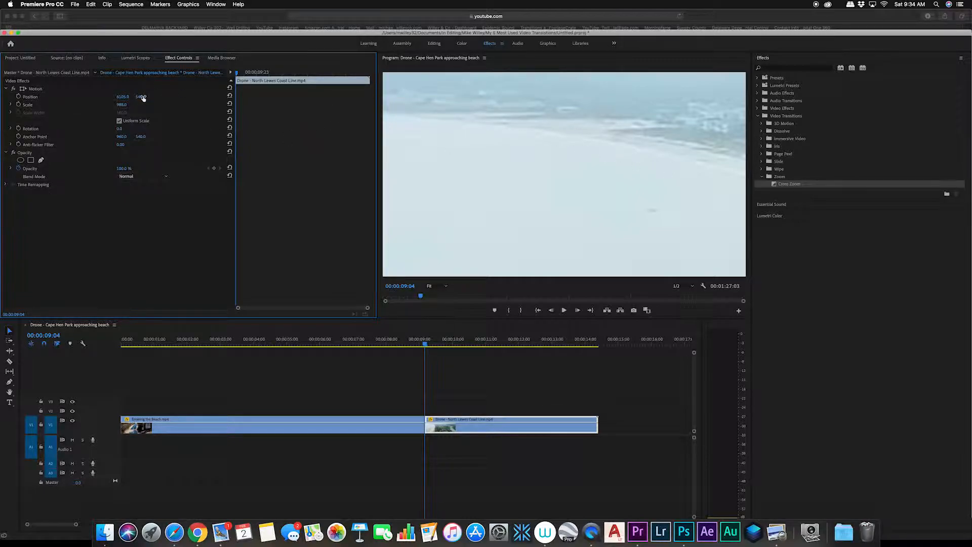
{"action": "left_click_drag", "start_coordinate": [144, 99], "coordinate": [217, 106]}
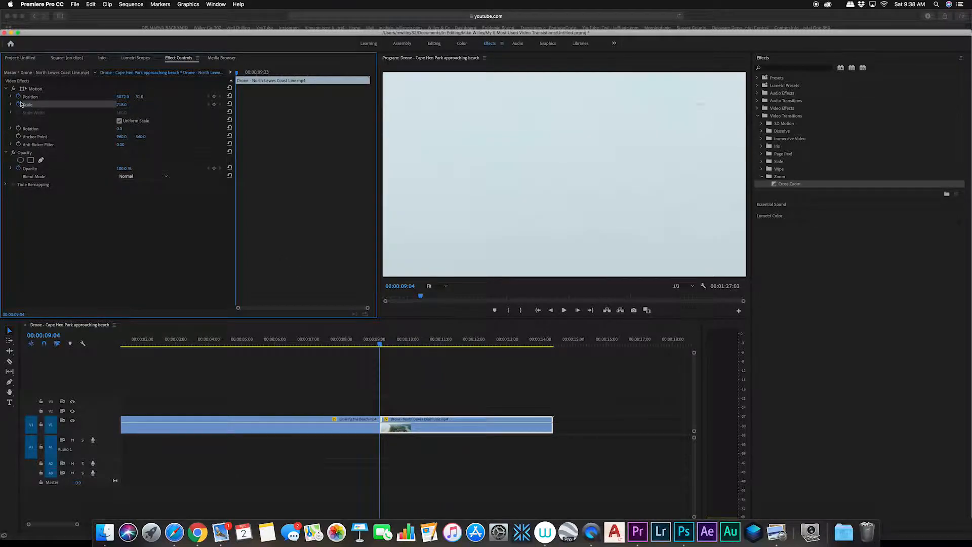
{"action": "left_click", "coordinate": [20, 105]}
{"action": "left_click", "coordinate": [19, 96]}
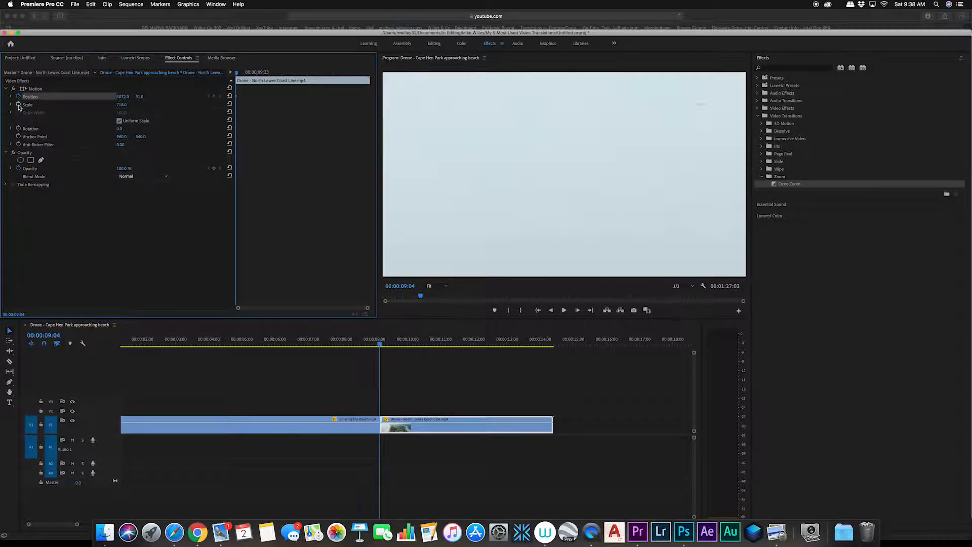
{"action": "left_click", "coordinate": [19, 104]}
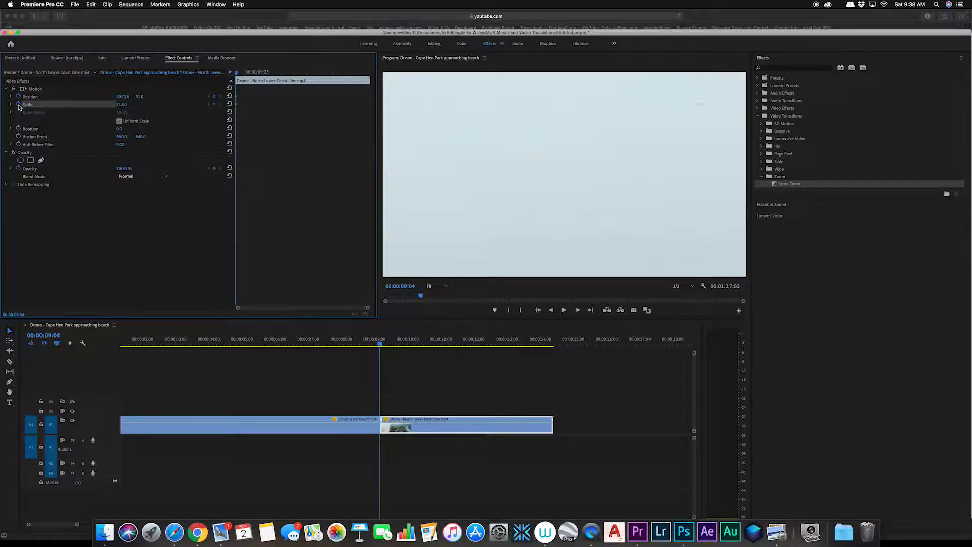
Step: Ten frames into the drone clip, set its Scale to 100
{"action": "key", "text": "shift+Right"}
{"action": "key", "text": "shift+Right"}
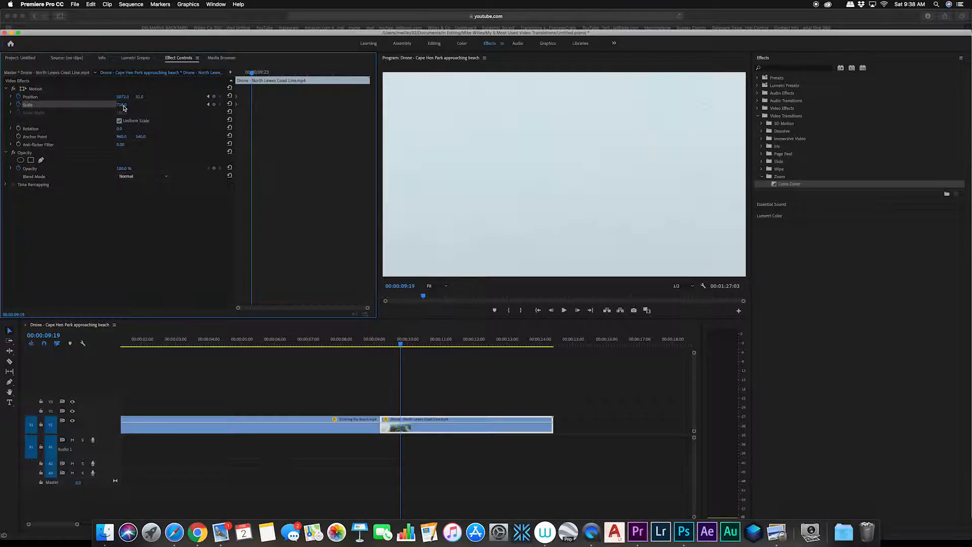
{"action": "left_click", "coordinate": [124, 106]}
{"action": "type", "text": "100"}
{"action": "key", "text": "Return"}
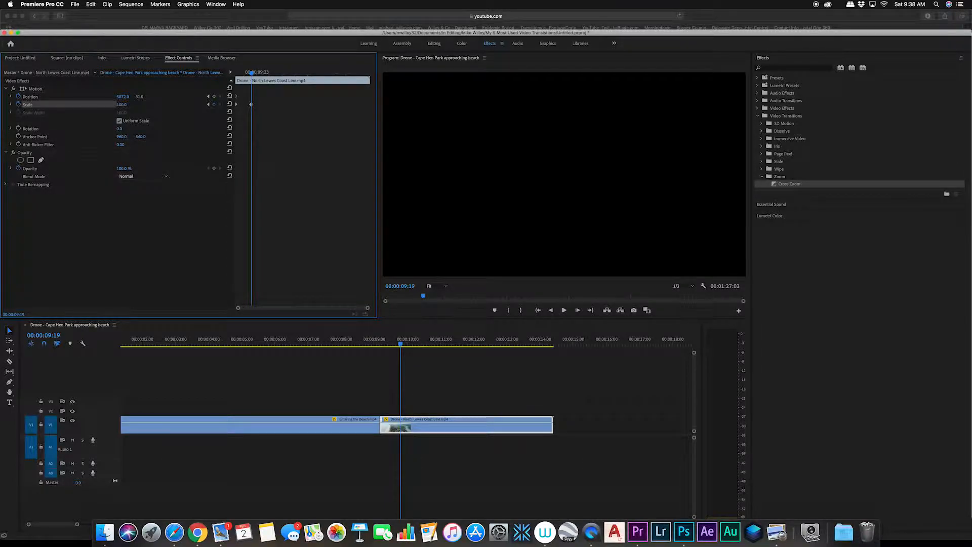
Step: Set the drone clip's Position to 960, 540 at the same frame
{"action": "left_click", "coordinate": [123, 97]}
{"action": "type", "text": "960"}
{"action": "key", "text": "Return"}
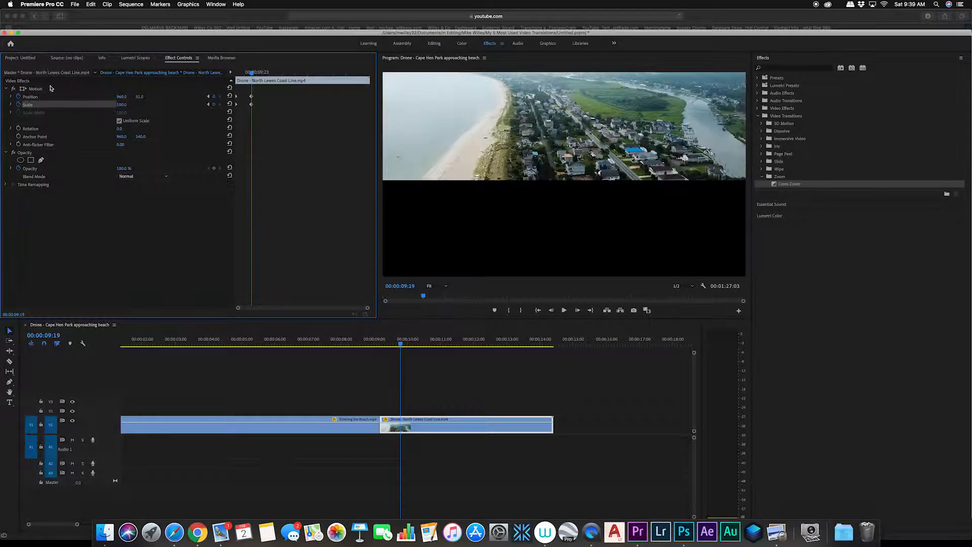
{"action": "left_click", "coordinate": [144, 95]}
{"action": "type", "text": "540"}
{"action": "key", "text": "Return"}
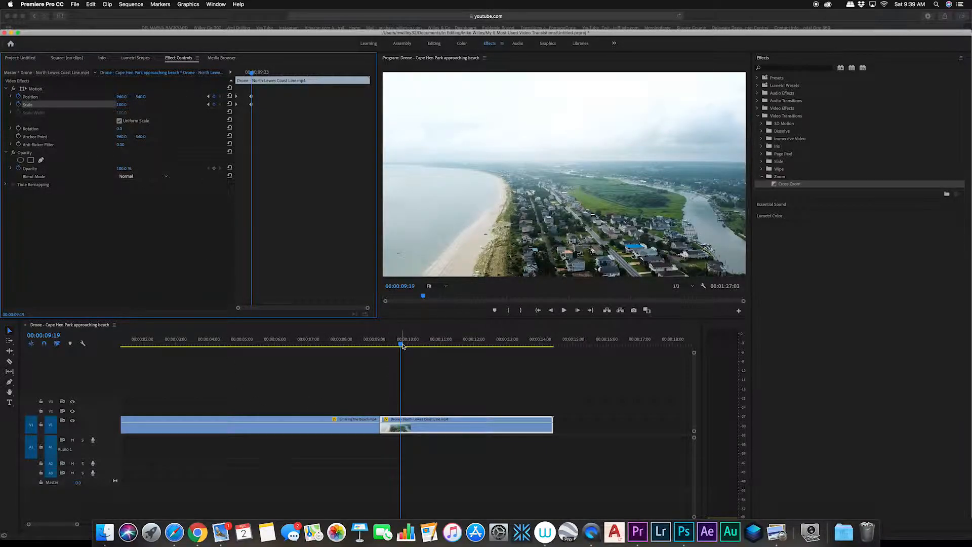
Step: Play back and scrub across the cut to preview the keyframed zoom
{"action": "left_click_drag", "start_coordinate": [403, 346], "coordinate": [329, 354]}
{"action": "key", "text": "space"}
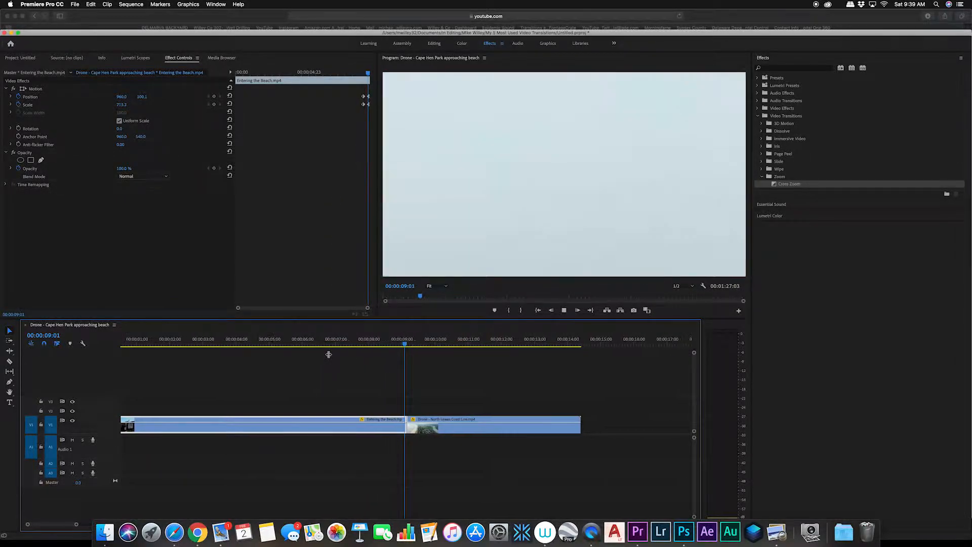
{"action": "key", "text": "space"}
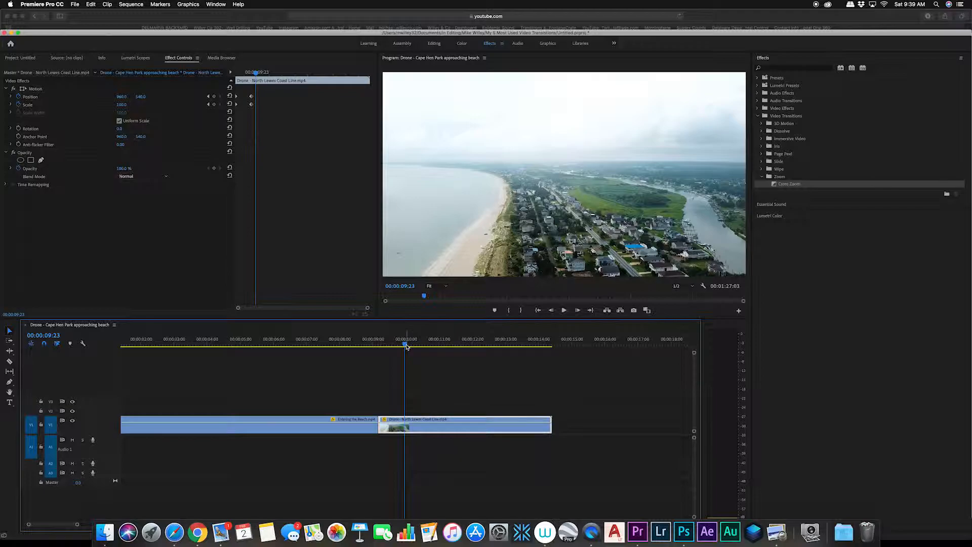
{"action": "left_click_drag", "start_coordinate": [406, 346], "coordinate": [289, 349]}
{"action": "key", "text": "space"}
Step: Apply the Gaussian Blur effect to the Entering the Beach clip
{"action": "scroll", "coordinate": [260, 365], "scroll_direction": "up", "scroll_amount": 3}
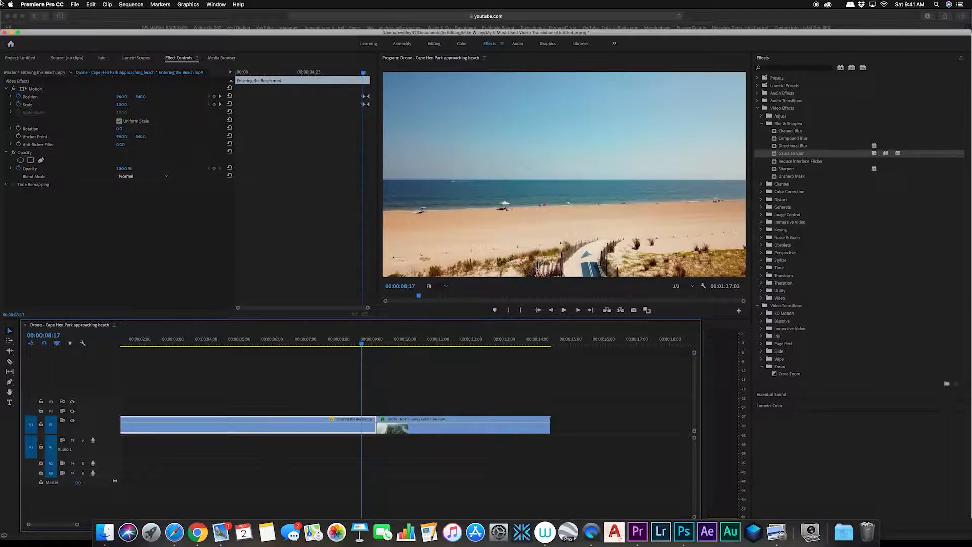
{"action": "left_click", "coordinate": [220, 96]}
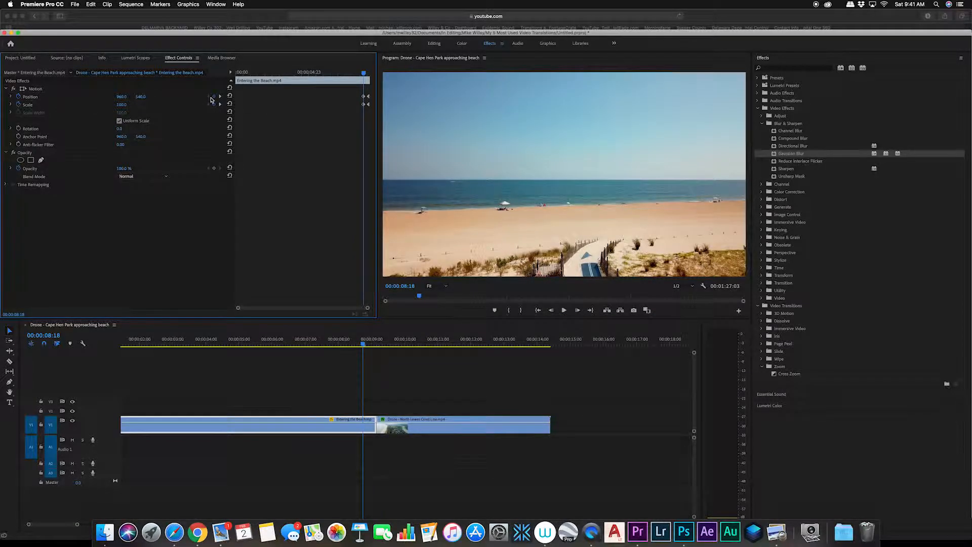
{"action": "left_click", "coordinate": [219, 96]}
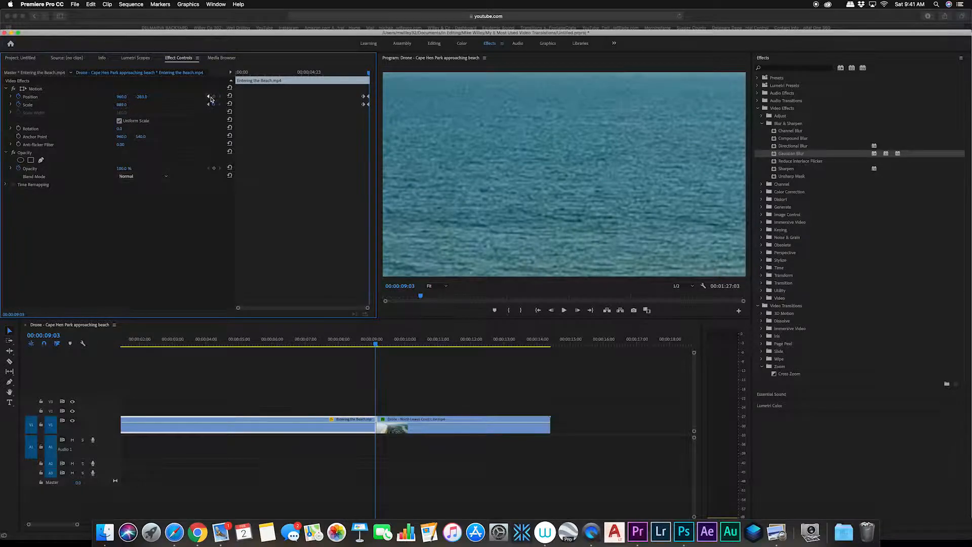
{"action": "left_click", "coordinate": [208, 97]}
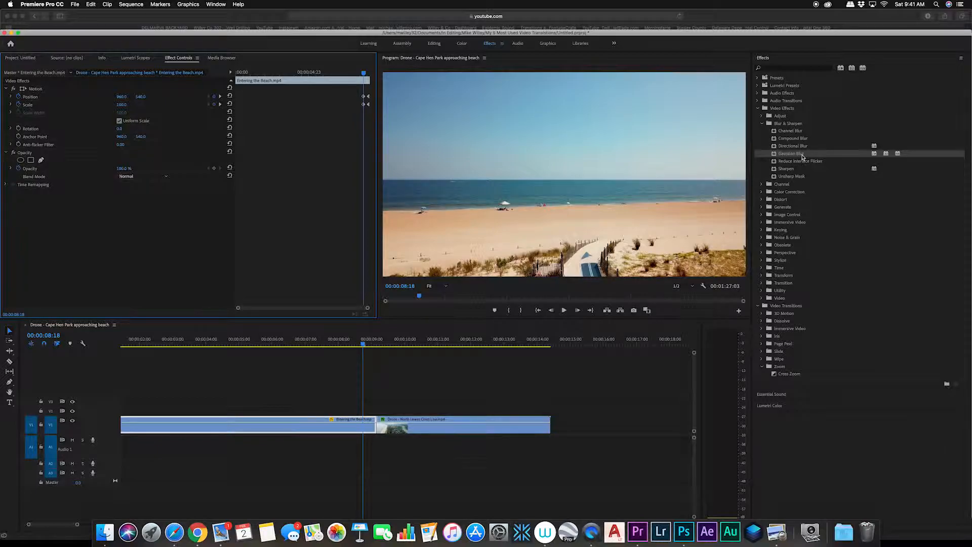
{"action": "left_click_drag", "start_coordinate": [805, 155], "coordinate": [357, 431]}
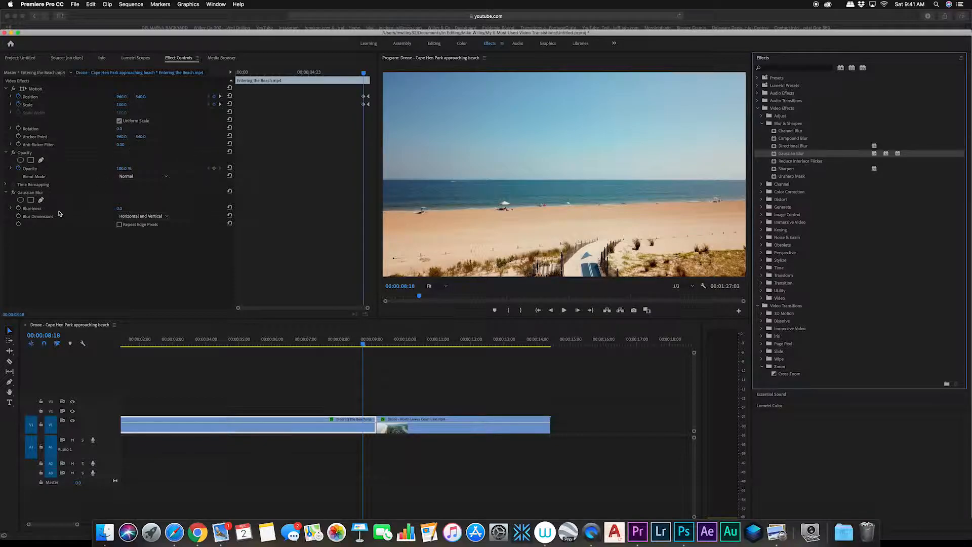
Step: Keyframe Gaussian Blur's Blurriness at the current frame, then raise Blurriness slightly on the first clip's last frame
{"action": "left_click", "coordinate": [19, 209]}
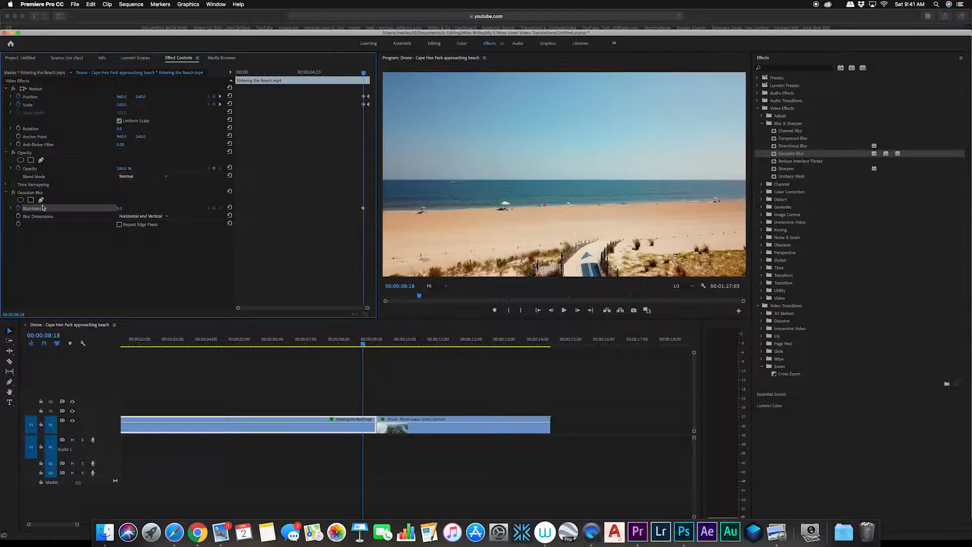
{"action": "key", "text": "Down"}
{"action": "key", "text": "Left"}
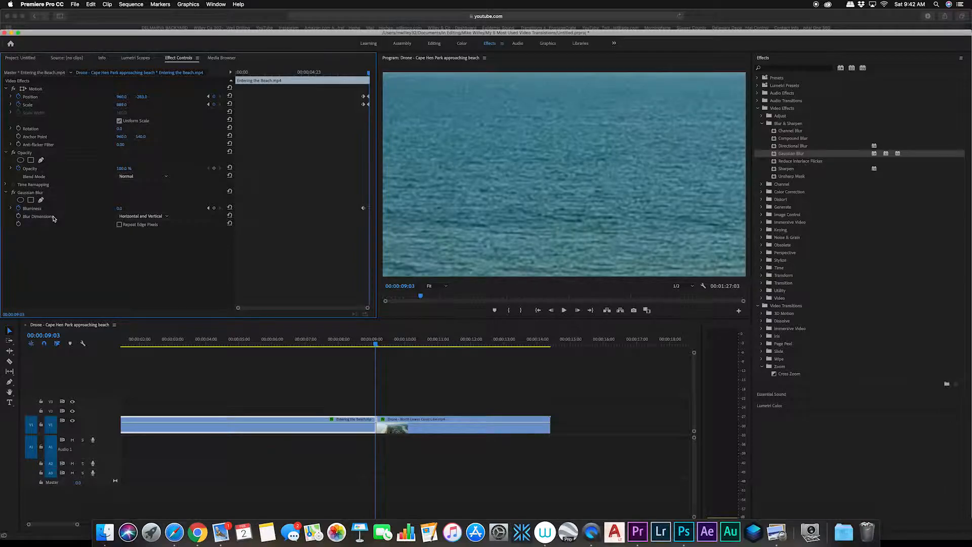
{"action": "left_click_drag", "start_coordinate": [118, 208], "coordinate": [121, 209]}
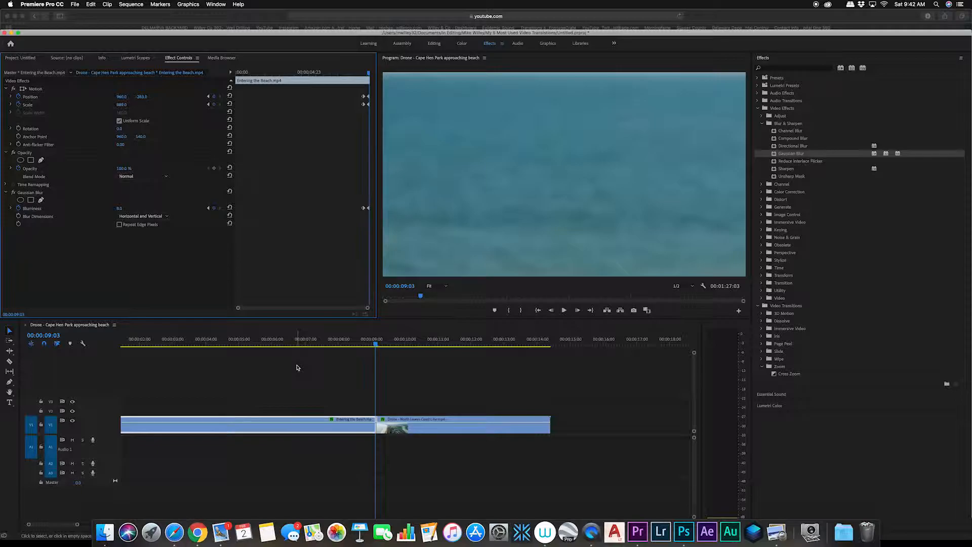
Step: Step to the drone clip's keyframes around the cut and nudge its Gaussian Blur Blurriness slightly
{"action": "key", "text": "Right"}
{"action": "key", "text": "Up"}
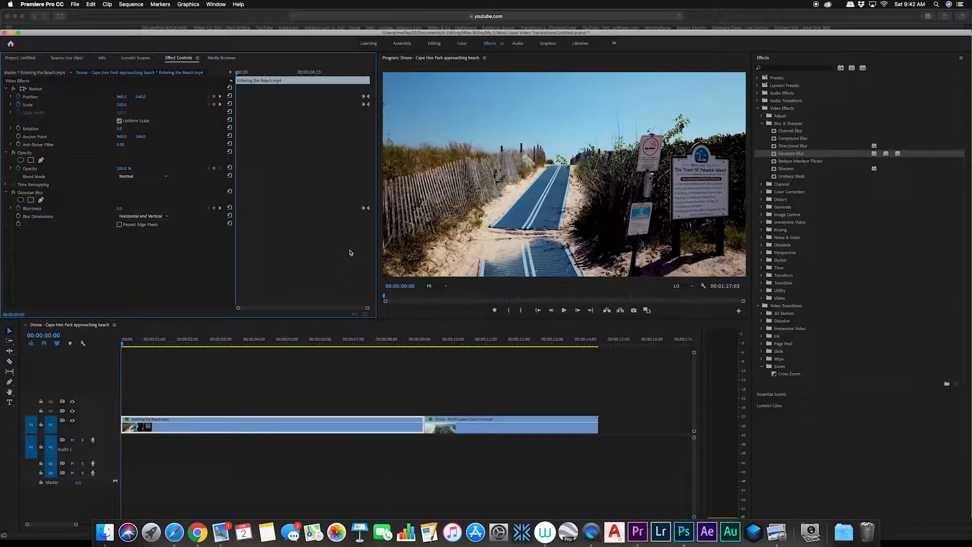
{"action": "key", "text": "Down"}
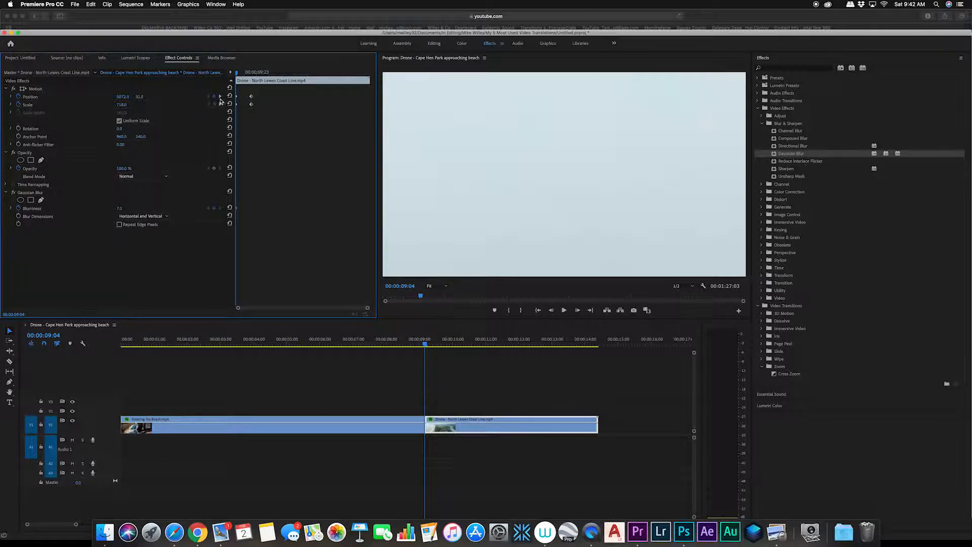
{"action": "left_click", "coordinate": [220, 97]}
{"action": "left_click", "coordinate": [209, 96]}
{"action": "key", "text": "space"}
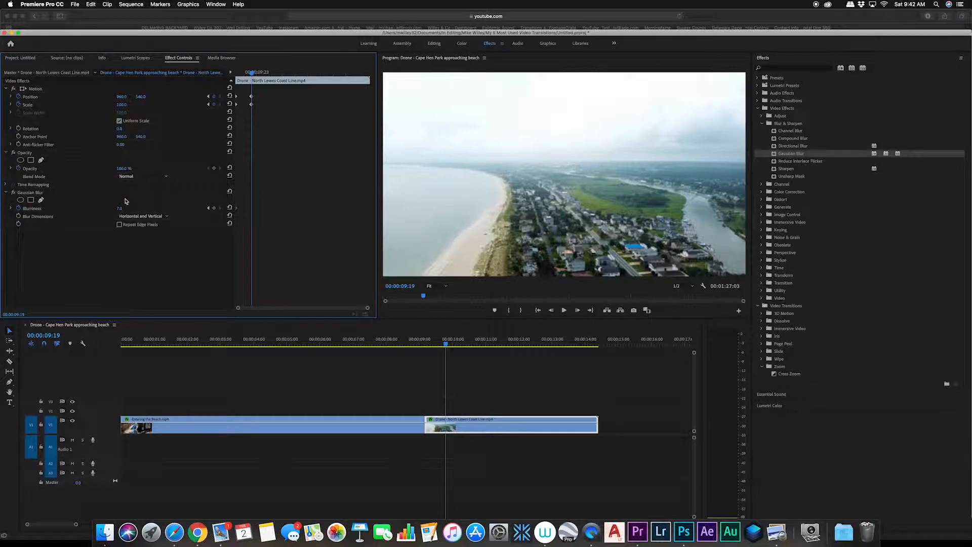
{"action": "left_click_drag", "start_coordinate": [121, 209], "coordinate": [118, 209]}
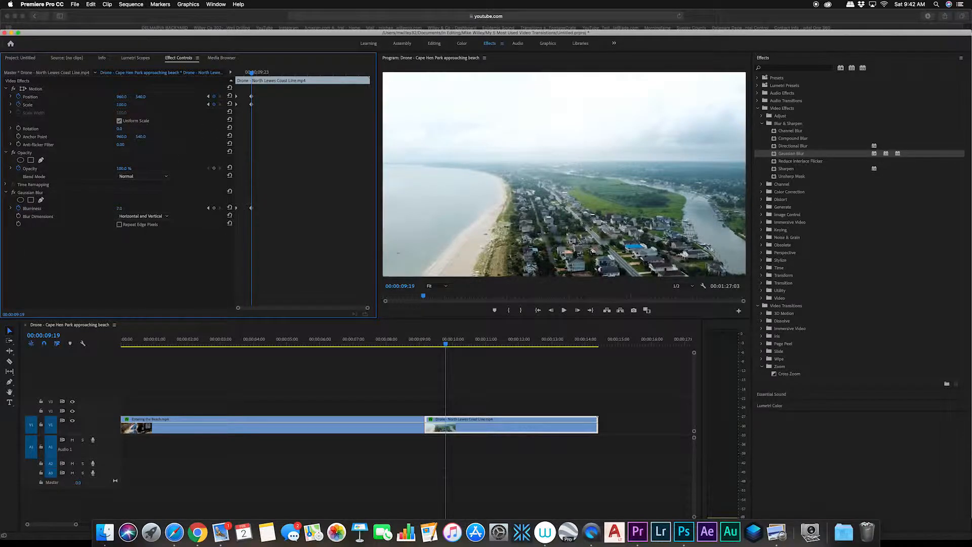
Step: Play back and scrub over the cut to review the finished zoom-and-blur transition
{"action": "left_click", "coordinate": [396, 348]}
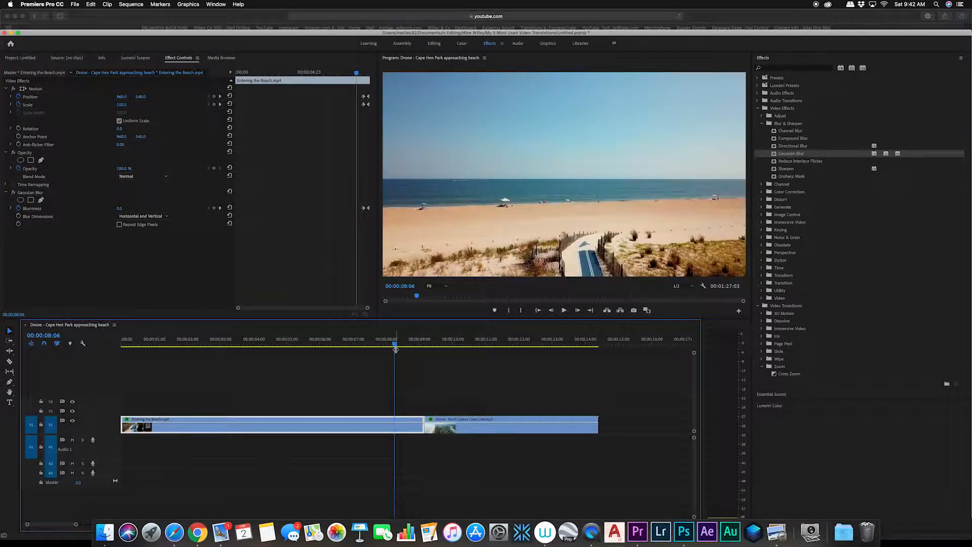
{"action": "key", "text": "space"}
{"action": "key", "text": "space"}
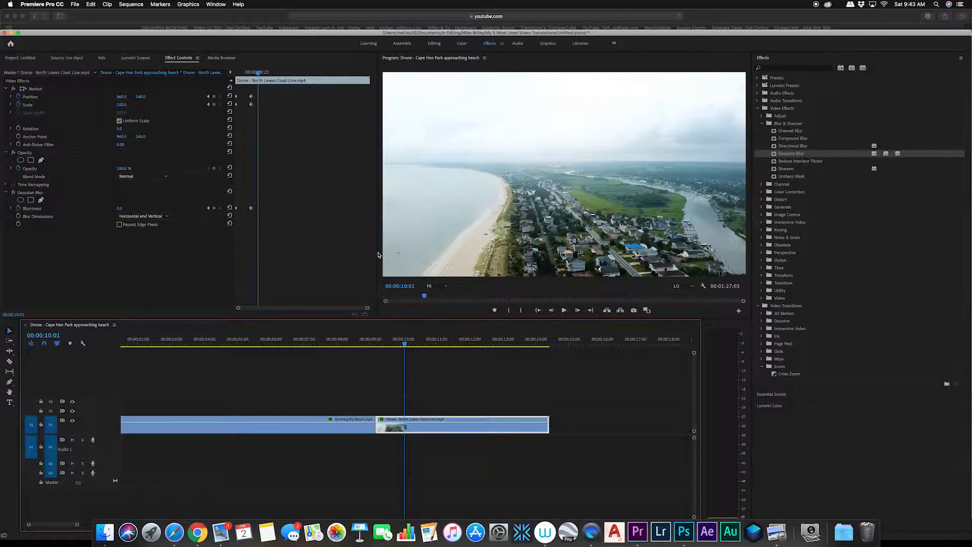
{"action": "left_click_drag", "start_coordinate": [405, 345], "coordinate": [297, 355]}
{"action": "key", "text": "space"}
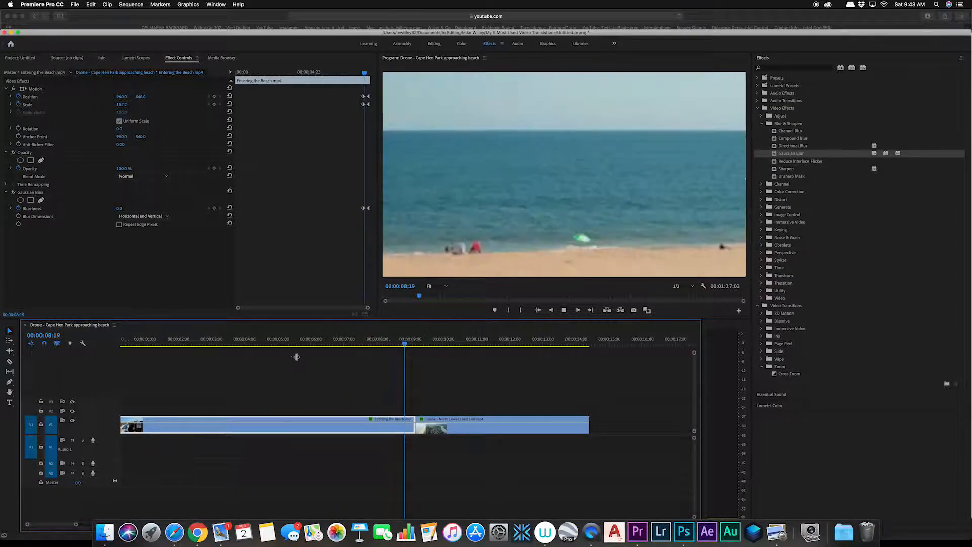
{"action": "key", "text": "space"}
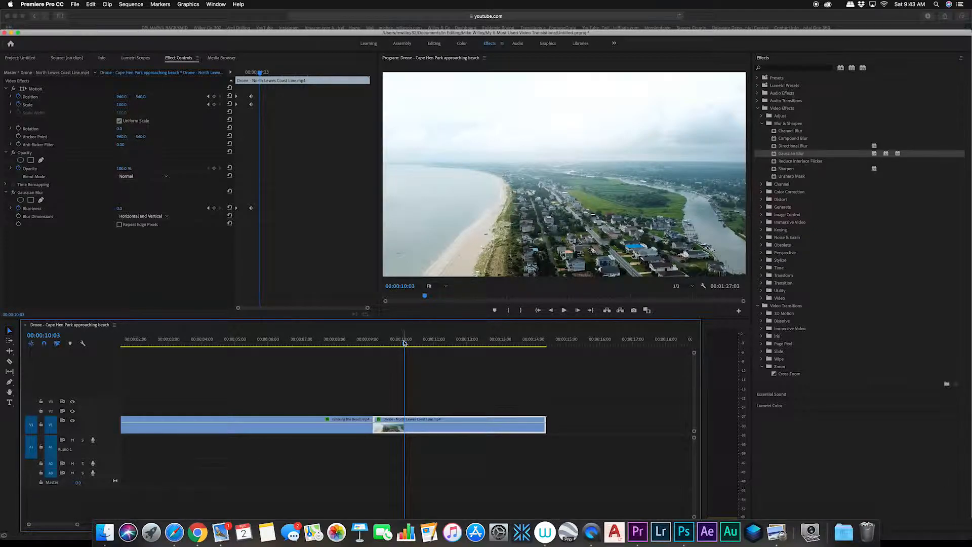
{"action": "left_click_drag", "start_coordinate": [404, 342], "coordinate": [321, 343]}
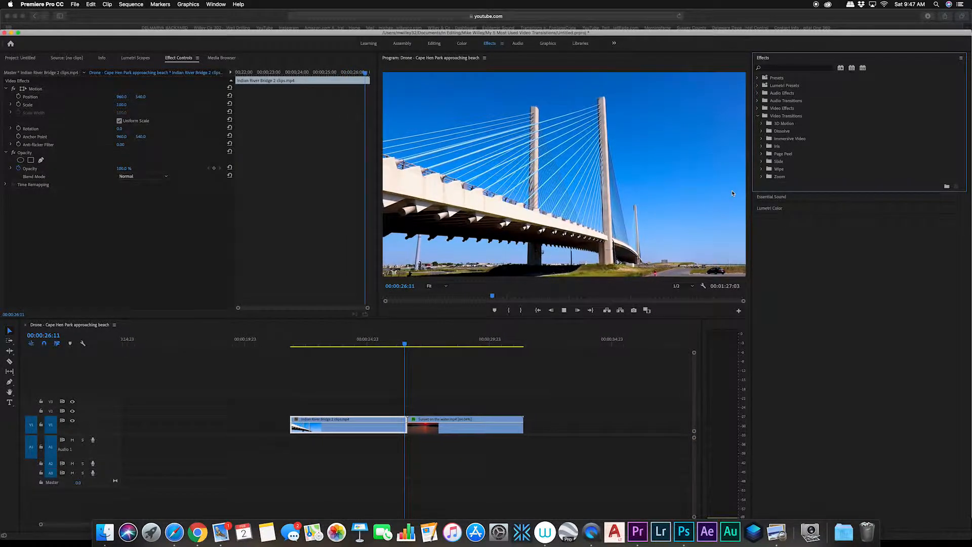
Step: Apply the Luma Key effect to the Indian River Bridge 2 clip
{"action": "key", "text": "space"}
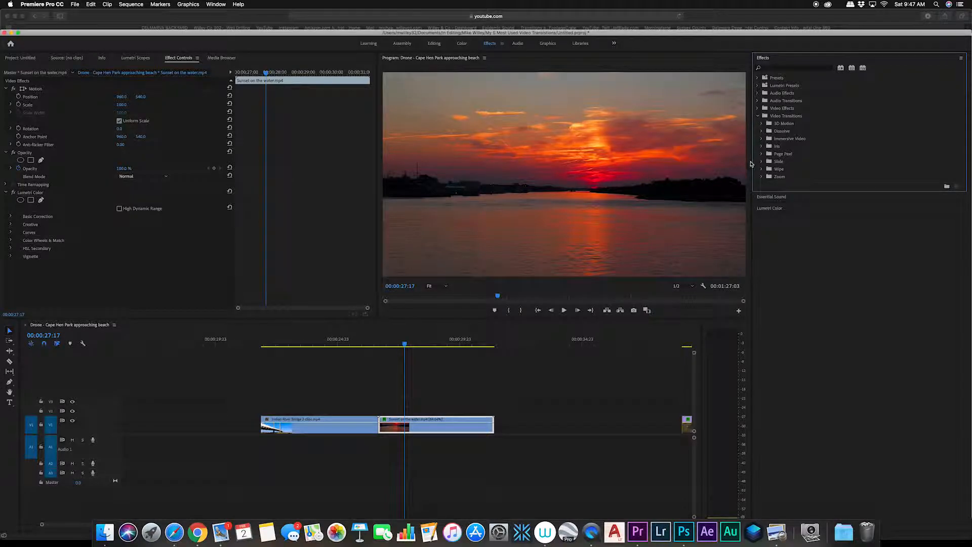
{"action": "left_click", "coordinate": [758, 108]}
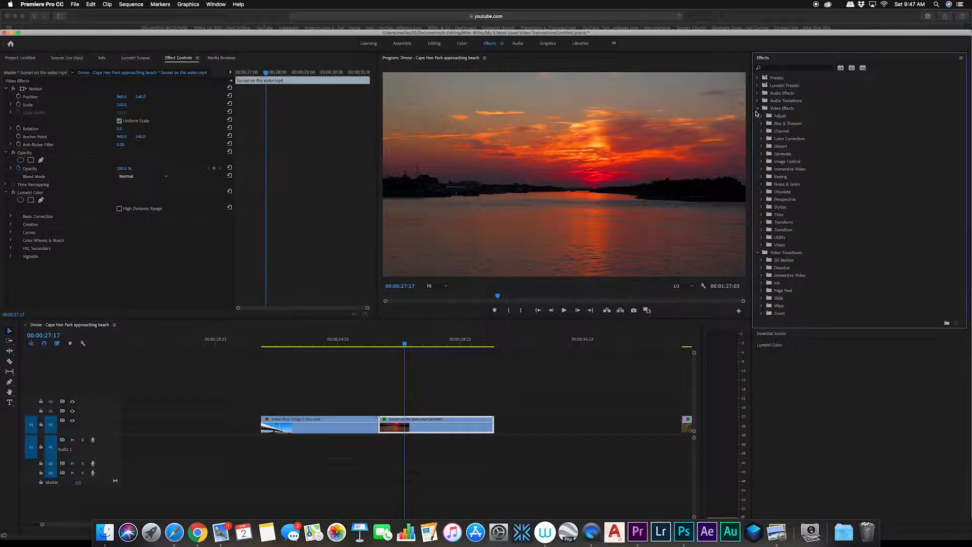
{"action": "left_click", "coordinate": [762, 177]}
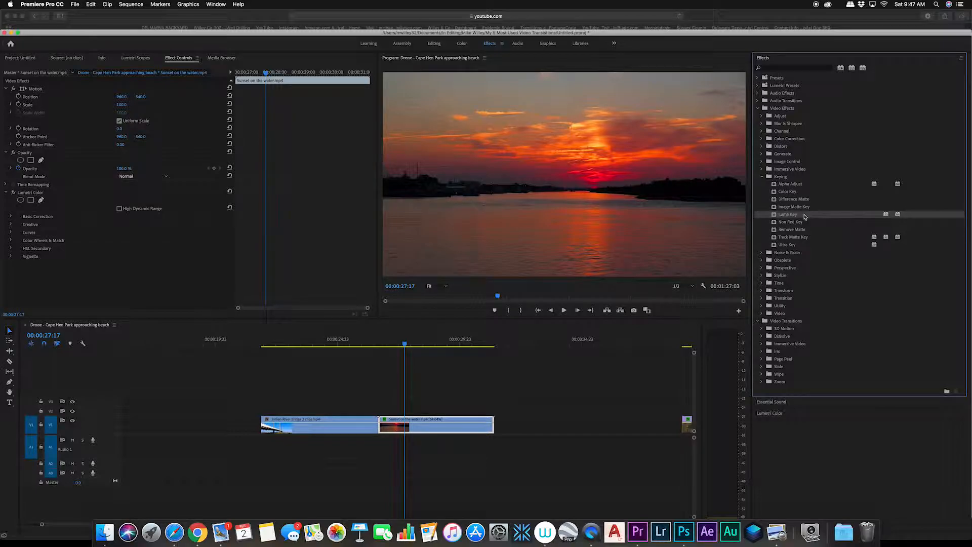
{"action": "left_click_drag", "start_coordinate": [805, 217], "coordinate": [344, 425]}
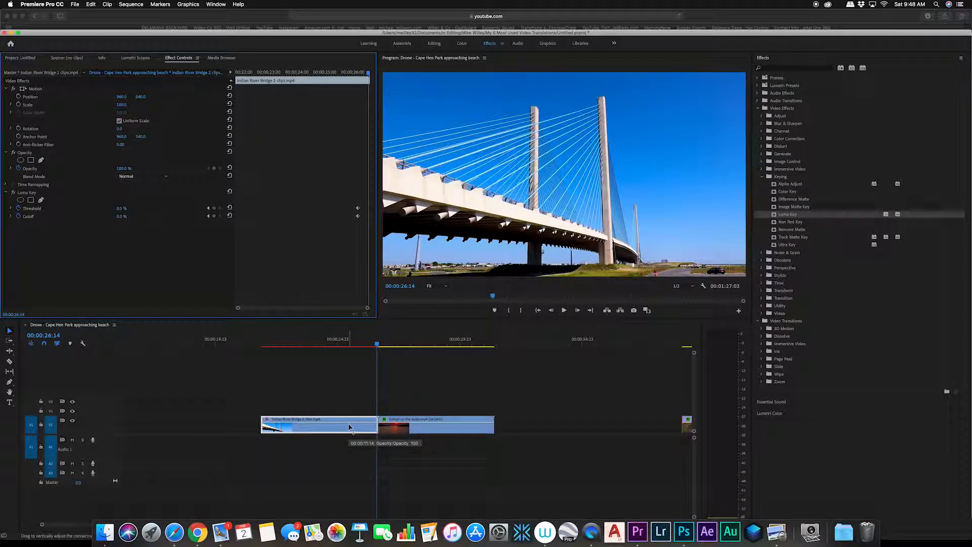
Step: Move the Indian River Bridge 2 clip up one track, above the Sunset on the water clip, and park at its end
{"action": "left_click_drag", "start_coordinate": [349, 427], "coordinate": [351, 413]}
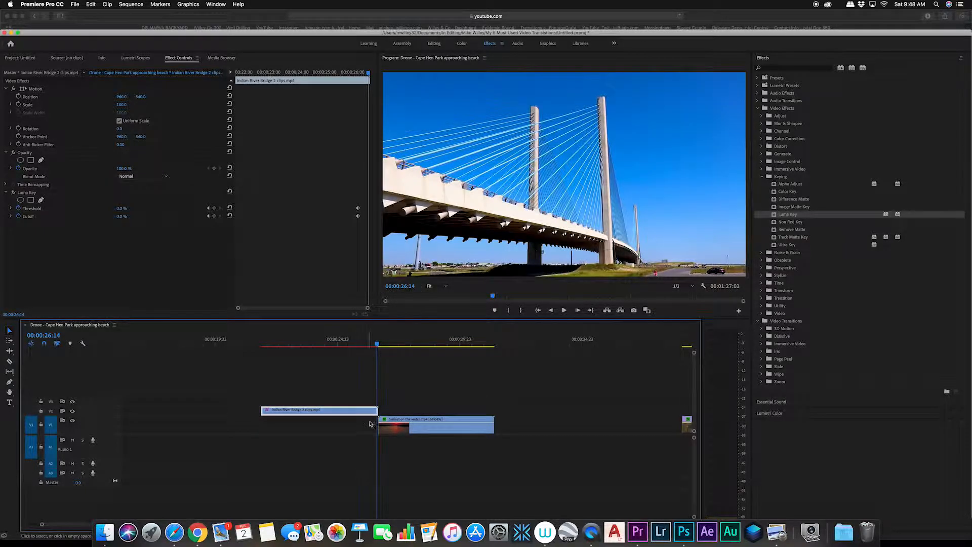
{"action": "left_click", "coordinate": [404, 430]}
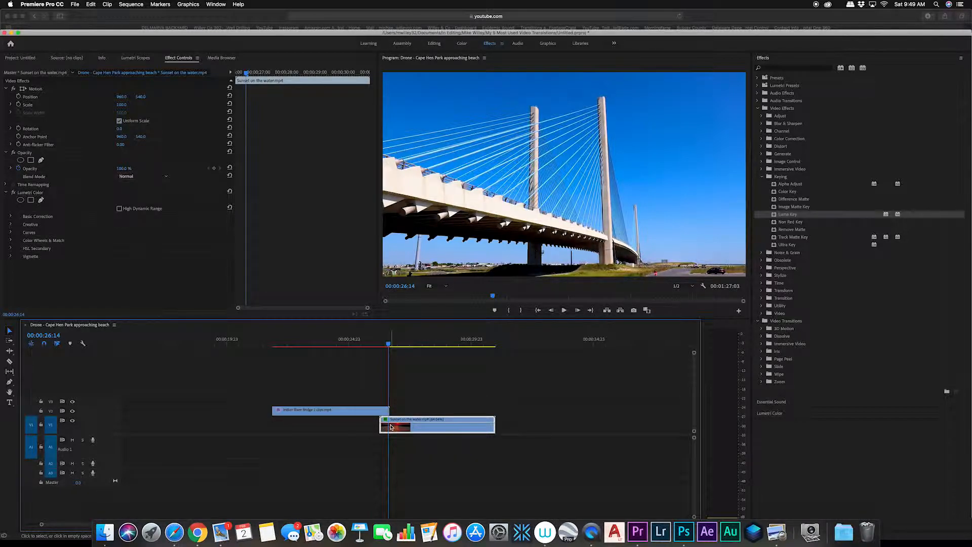
{"action": "key", "text": "Left"}
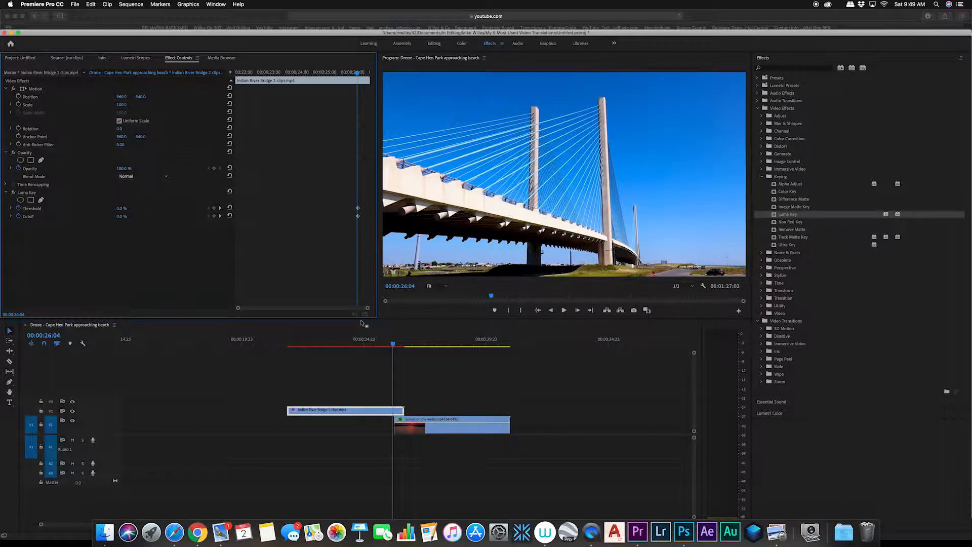
{"action": "key", "text": "Right"}
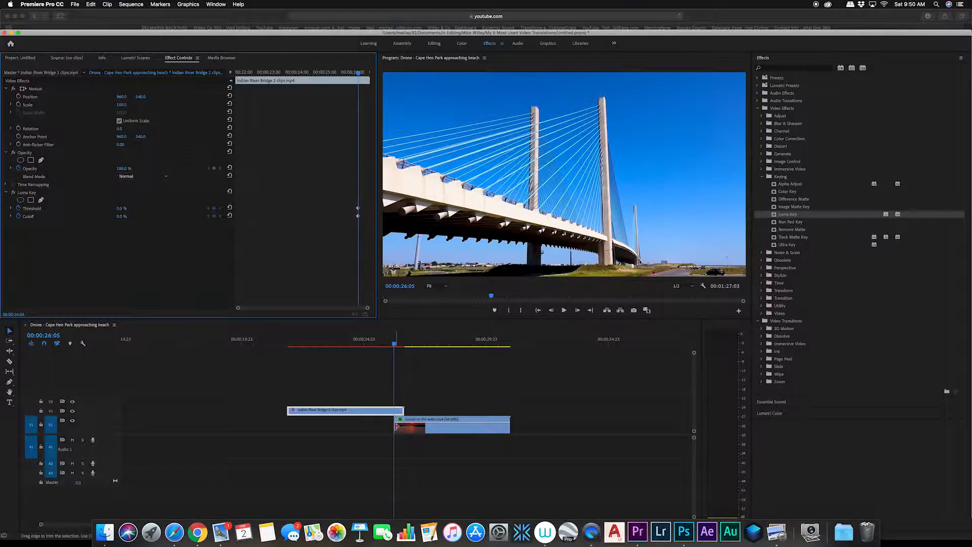
{"action": "left_click", "coordinate": [400, 344]}
{"action": "left_click_drag", "start_coordinate": [403, 346], "coordinate": [406, 345]}
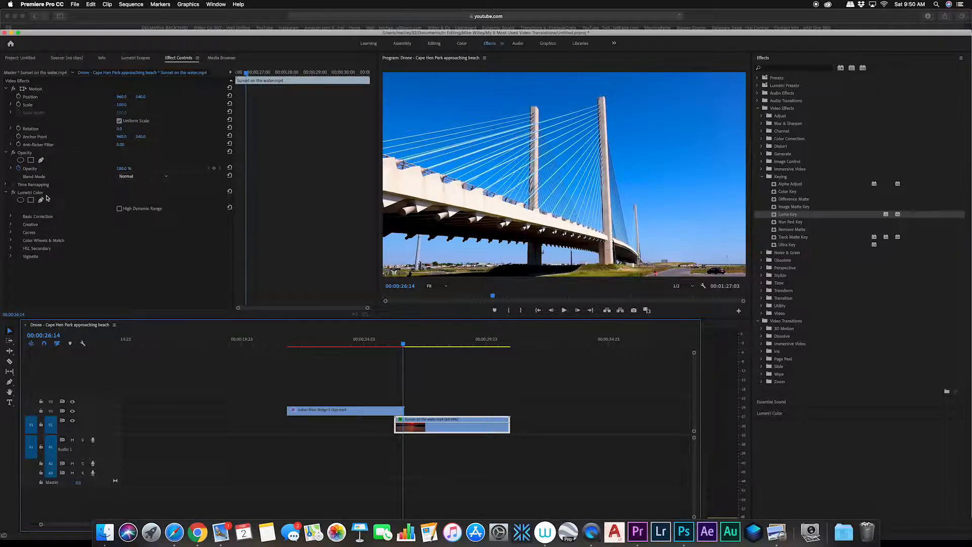
Step: Set the bridge clip's Luma Key Threshold to 100% and Cutoff to about 91% at its end
{"action": "left_click", "coordinate": [382, 412]}
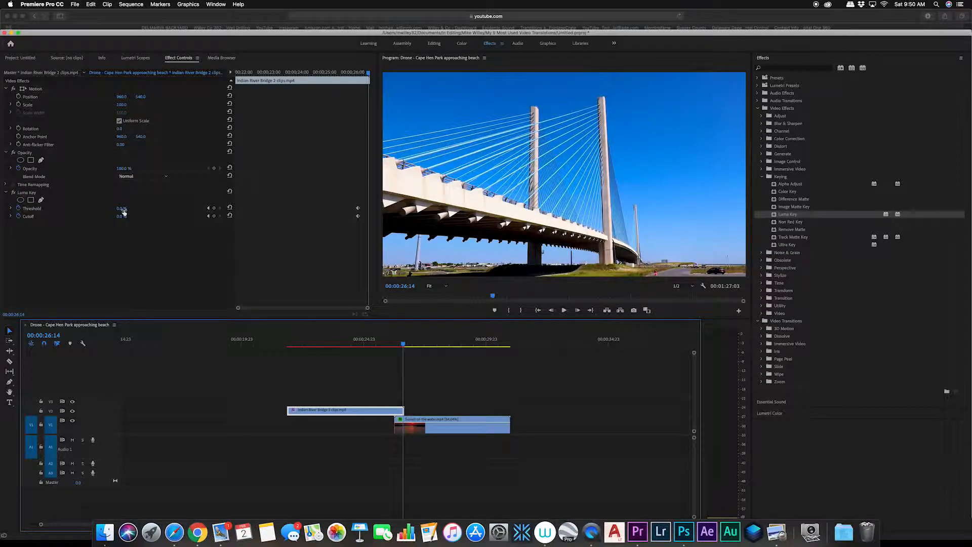
{"action": "left_click_drag", "start_coordinate": [123, 212], "coordinate": [175, 211]}
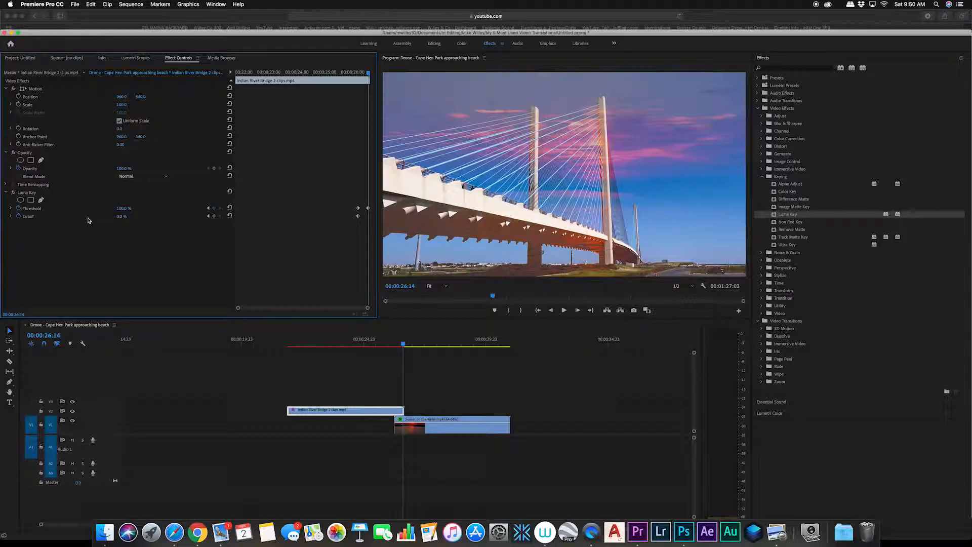
{"action": "left_click", "coordinate": [121, 217]}
{"action": "left_click_drag", "start_coordinate": [121, 216], "coordinate": [160, 216]}
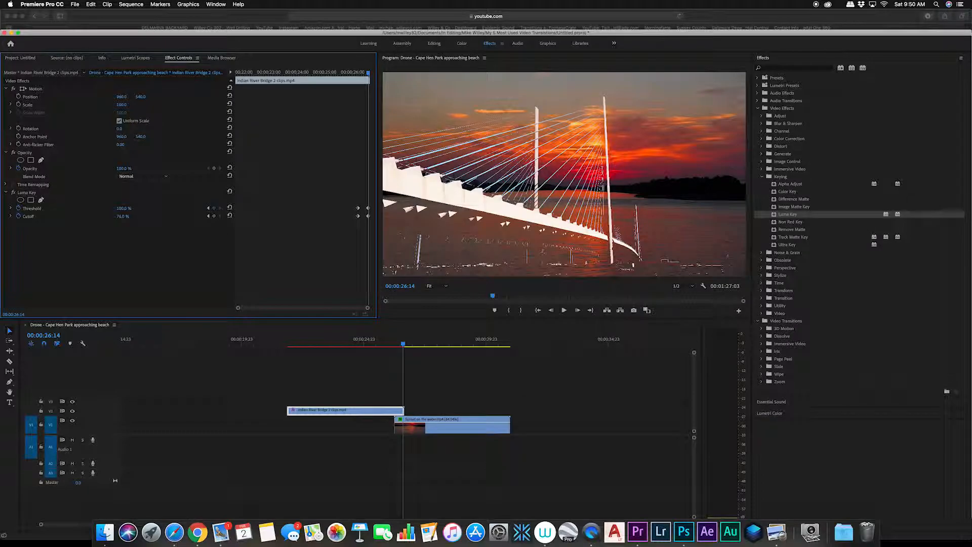
{"action": "left_click_drag", "start_coordinate": [160, 216], "coordinate": [122, 217]}
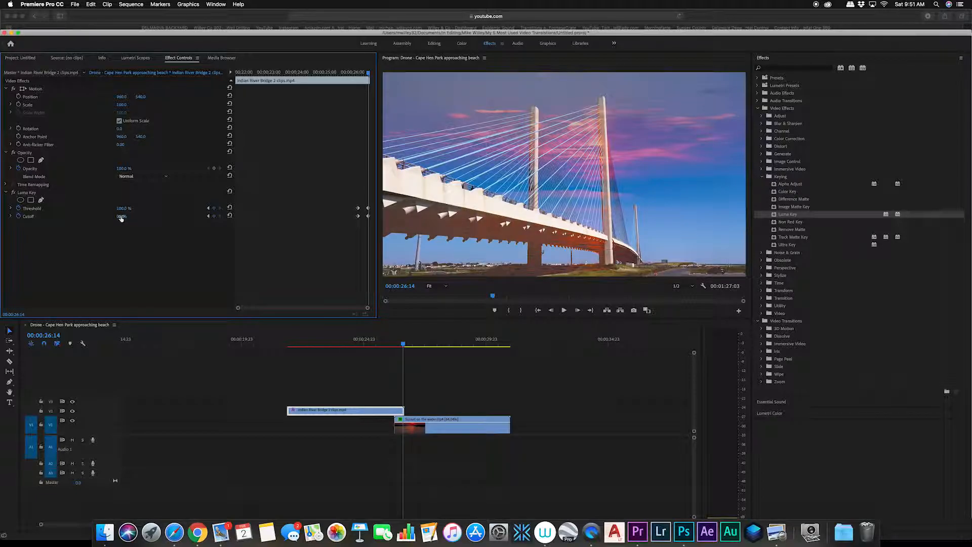
{"action": "left_click_drag", "start_coordinate": [121, 219], "coordinate": [167, 217]}
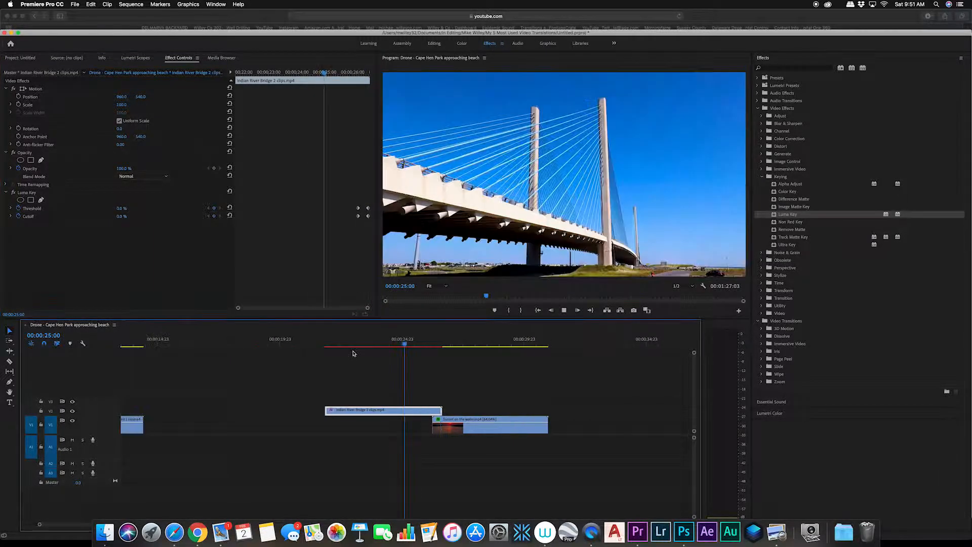
Step: Preview the luma key transition into the sunset clip and nudge the Cutoff end keyframe slightly
{"action": "key", "text": "space"}
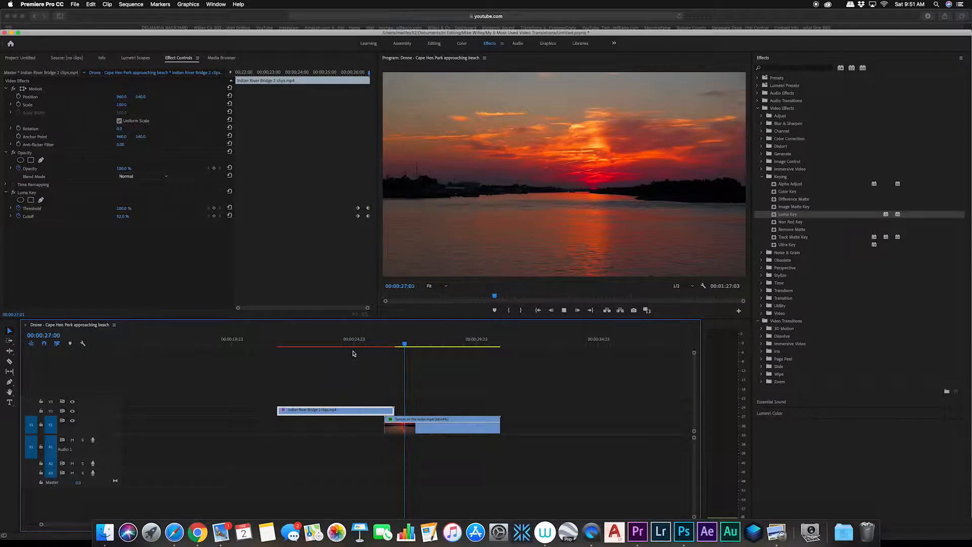
{"action": "left_click_drag", "start_coordinate": [404, 337], "coordinate": [394, 338]}
{"action": "left_click", "coordinate": [314, 410]}
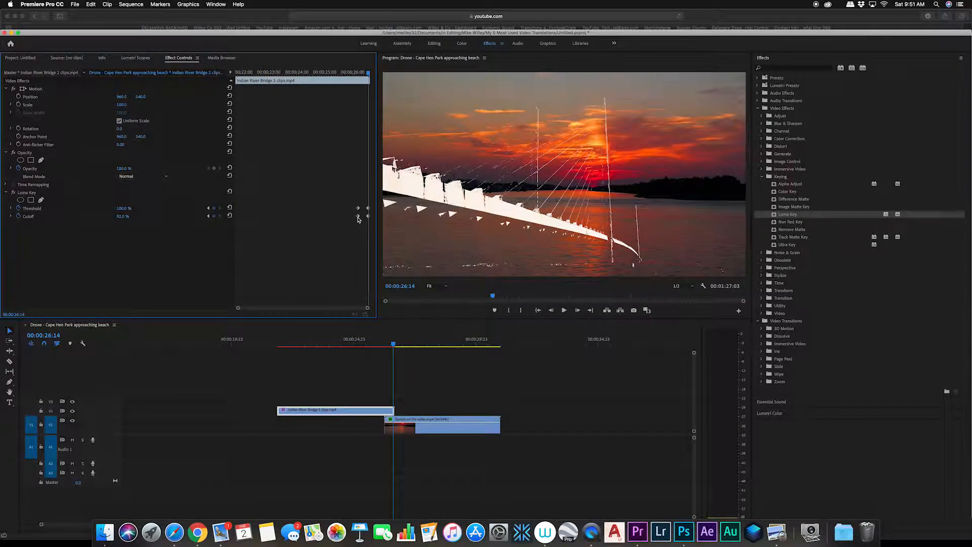
{"action": "left_click_drag", "start_coordinate": [358, 217], "coordinate": [362, 216]}
{"action": "left_click_drag", "start_coordinate": [363, 217], "coordinate": [364, 218]}
{"action": "left_click_drag", "start_coordinate": [368, 73], "coordinate": [349, 87]}
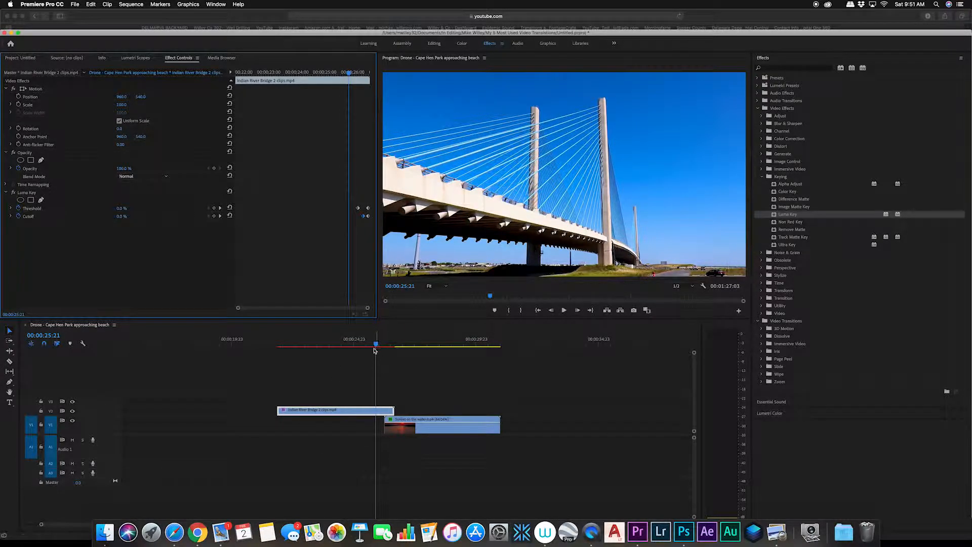
{"action": "left_click_drag", "start_coordinate": [377, 346], "coordinate": [363, 348]}
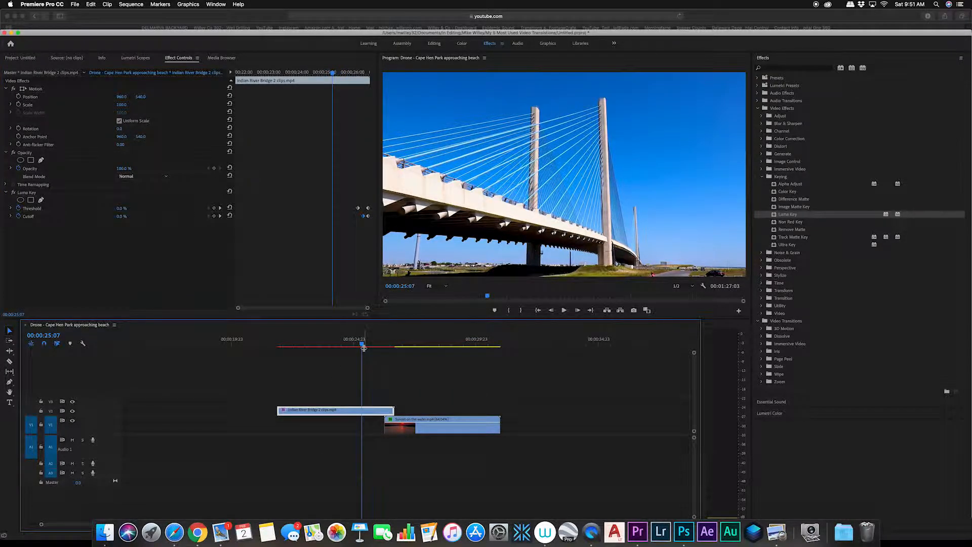
{"action": "key", "text": "space"}
{"action": "key", "text": "space"}
Step: Move the DJI_0019 clip up one track, above the DJI_0018 clip
{"action": "key", "text": "backslash"}
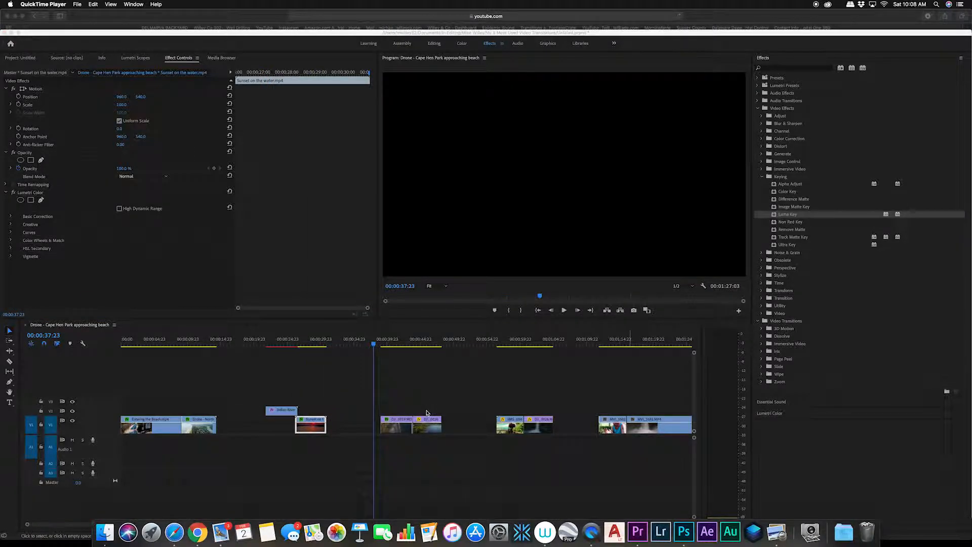
{"action": "scroll", "coordinate": [427, 413], "scroll_direction": "up", "scroll_amount": 3}
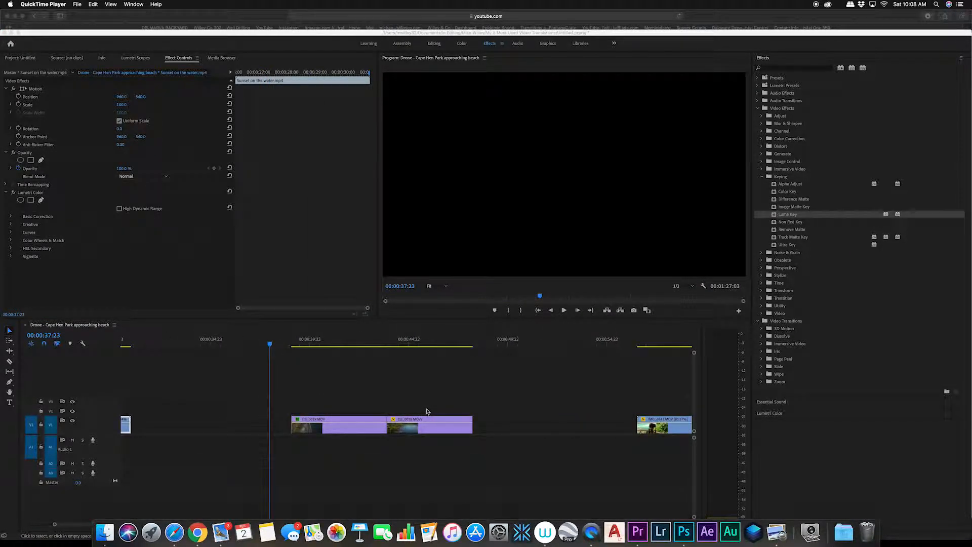
{"action": "left_click", "coordinate": [270, 346]}
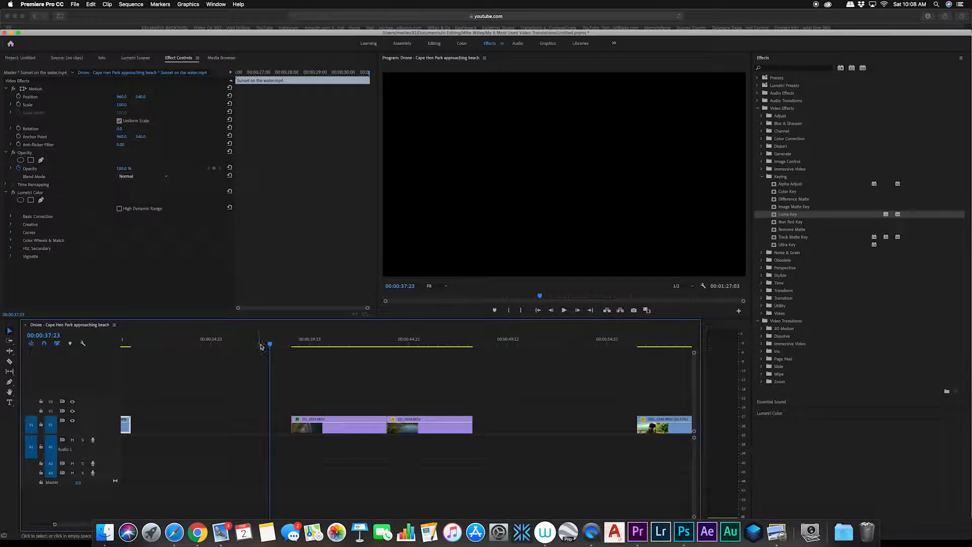
{"action": "left_click_drag", "start_coordinate": [271, 346], "coordinate": [387, 345]}
{"action": "left_click", "coordinate": [362, 429]}
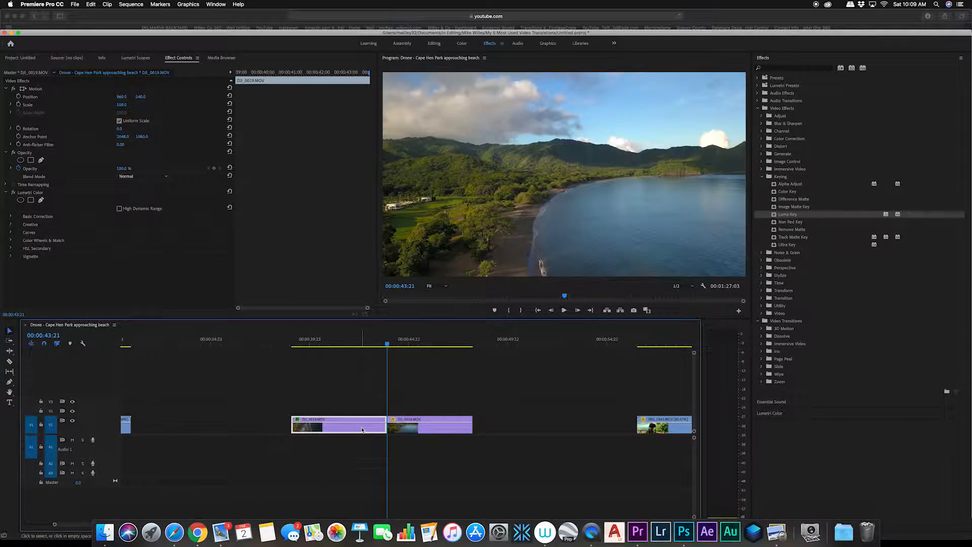
{"action": "left_click_drag", "start_coordinate": [362, 429], "coordinate": [367, 412]}
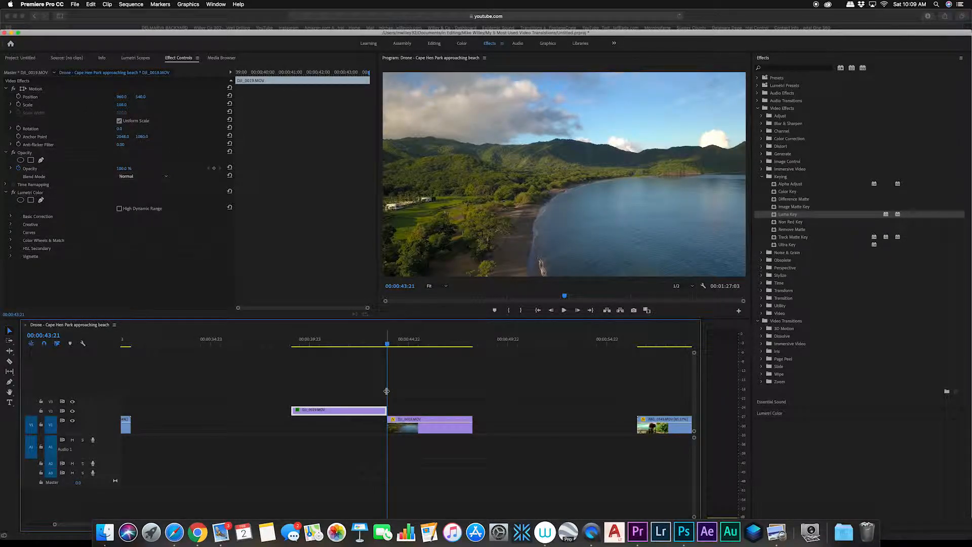
Step: Slide the DJI_0018 clip about 10 frames earlier so it overlaps the end of DJI_0019
{"action": "key", "text": "shift+Left"}
{"action": "key", "text": "shift+Left"}
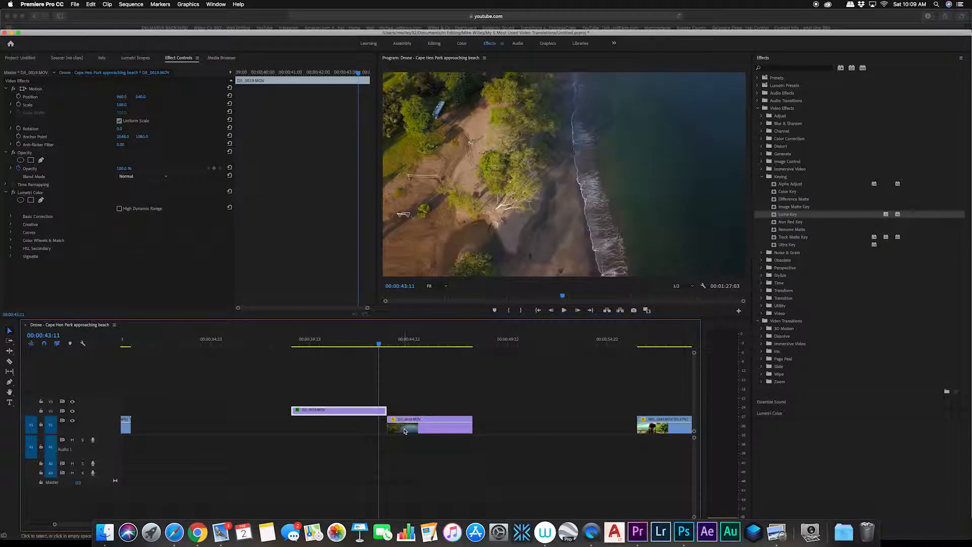
{"action": "scroll", "coordinate": [405, 431], "scroll_direction": "right", "scroll_amount": 1}
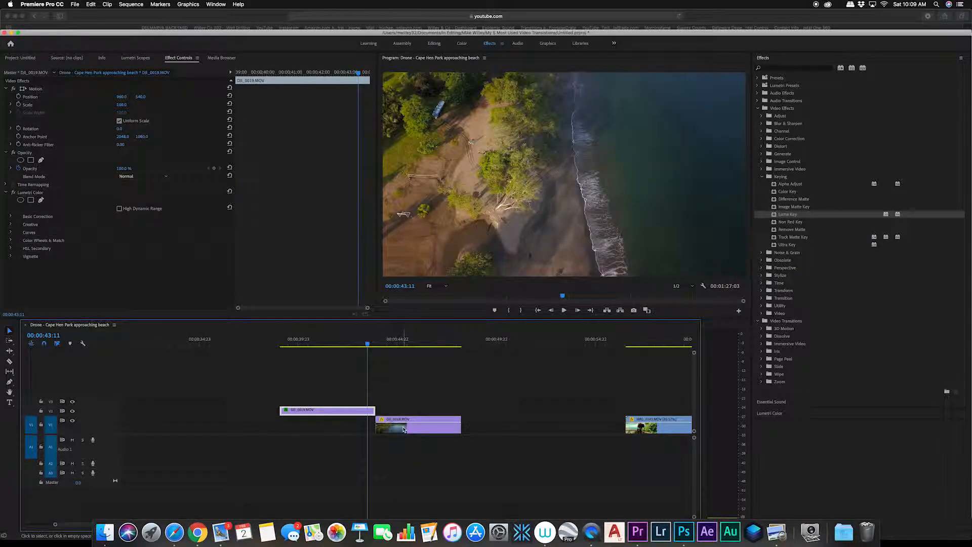
{"action": "left_click_drag", "start_coordinate": [403, 429], "coordinate": [398, 428]}
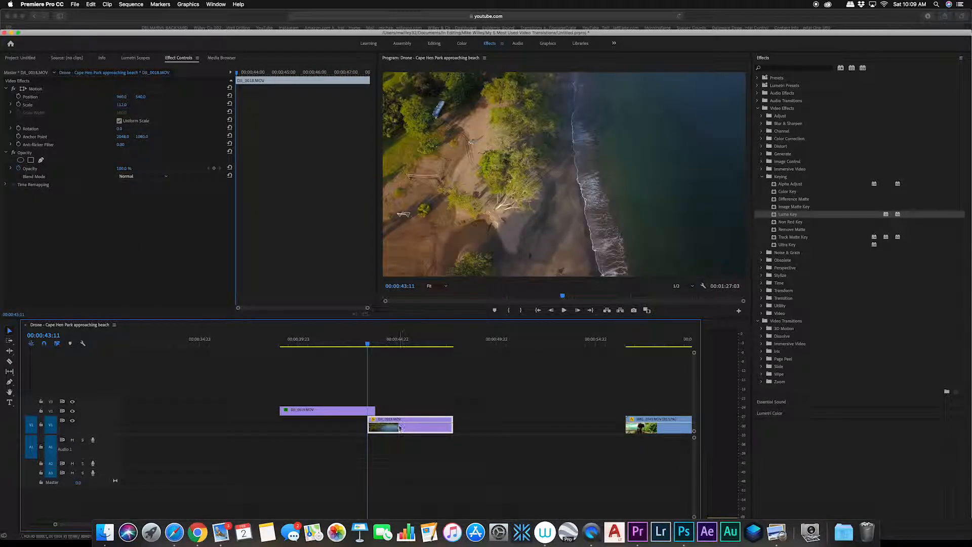
Step: Apply the Circle effect from the Generate category to the DJI_0019 clip on the upper track
{"action": "left_click", "coordinate": [349, 412]}
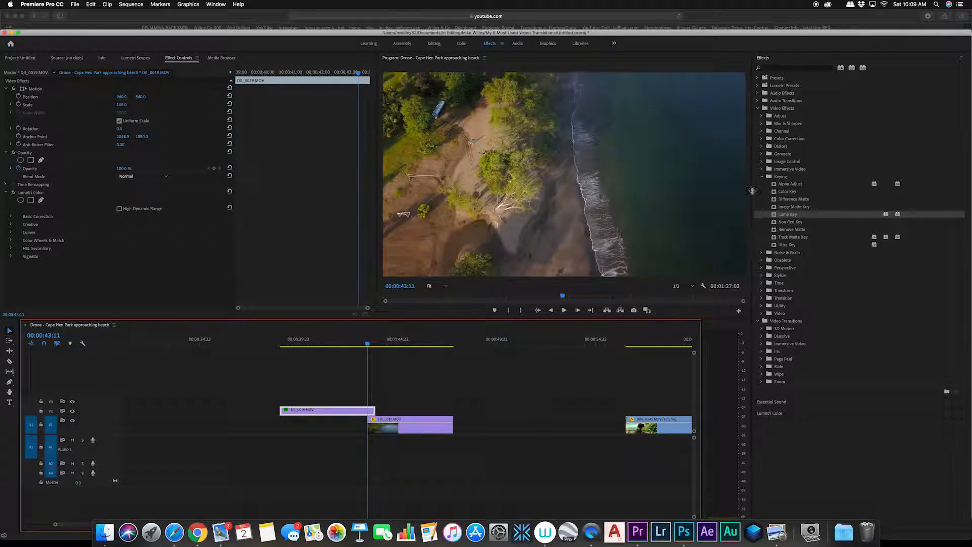
{"action": "left_click", "coordinate": [762, 176]}
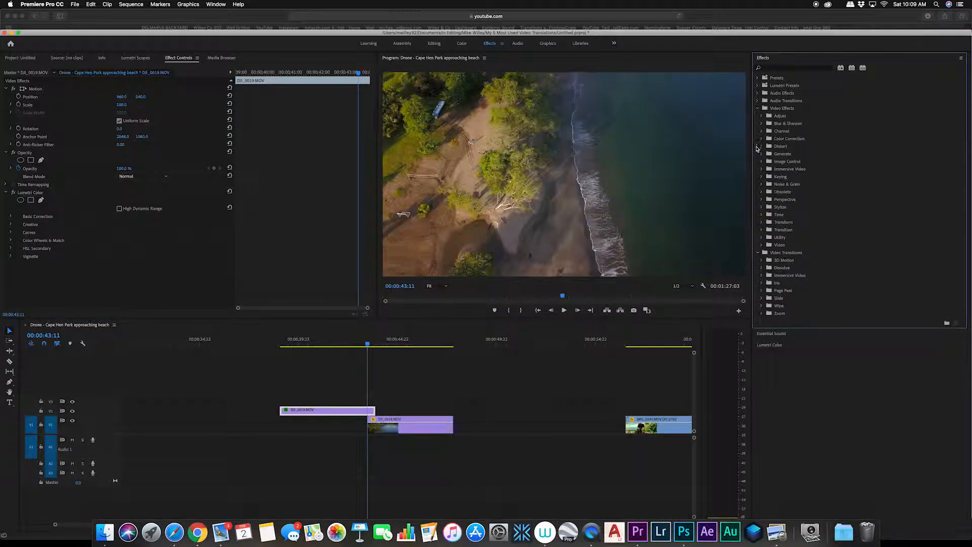
{"action": "left_click", "coordinate": [761, 153]}
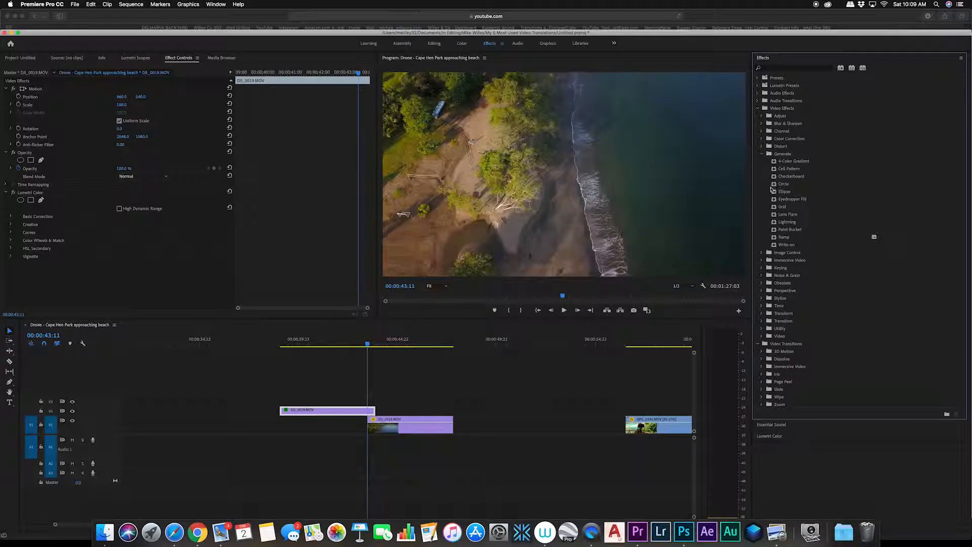
{"action": "left_click", "coordinate": [793, 184]}
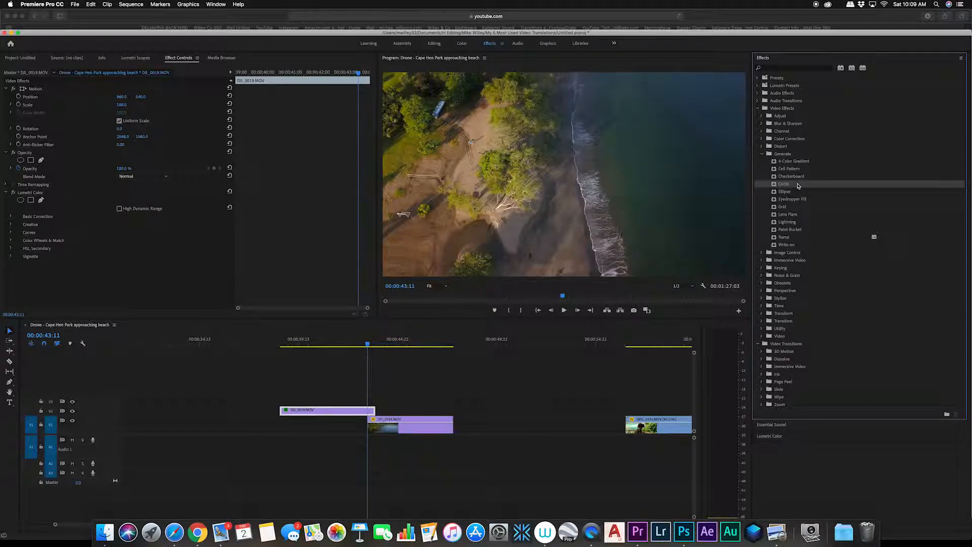
{"action": "left_click_drag", "start_coordinate": [798, 185], "coordinate": [353, 411]}
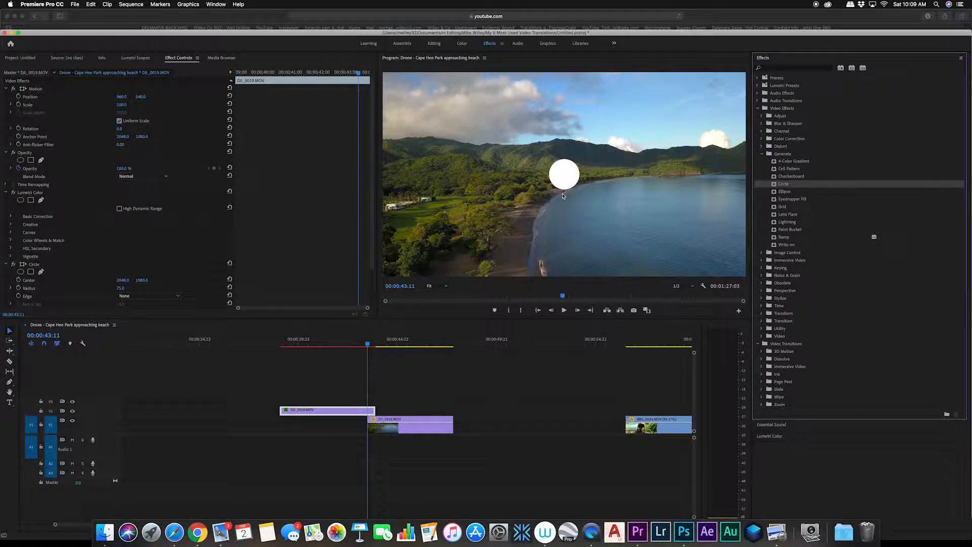
Step: Enable Invert Circle and set the Circle's Blending Mode to Stencil Alpha
{"action": "scroll", "coordinate": [206, 195], "scroll_direction": "down", "scroll_amount": 3}
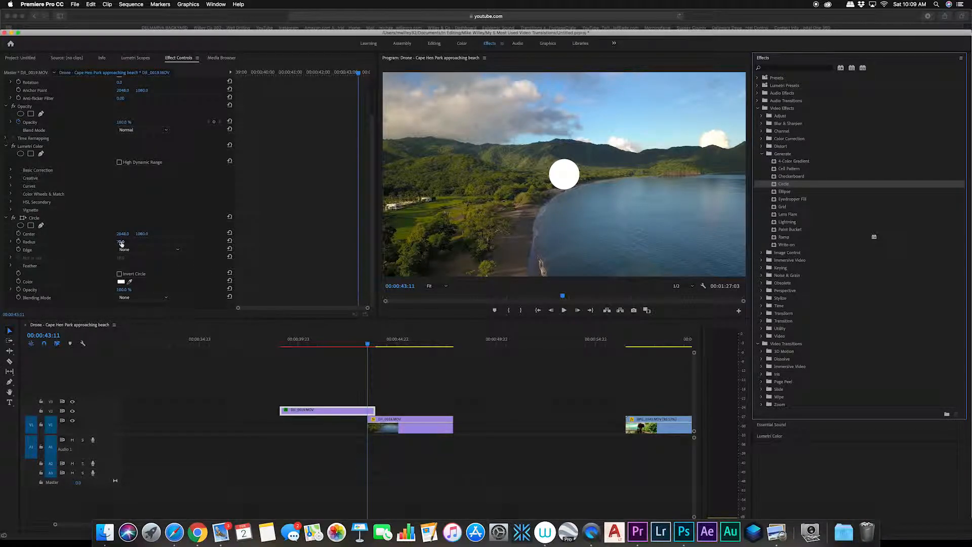
{"action": "left_click", "coordinate": [120, 274]}
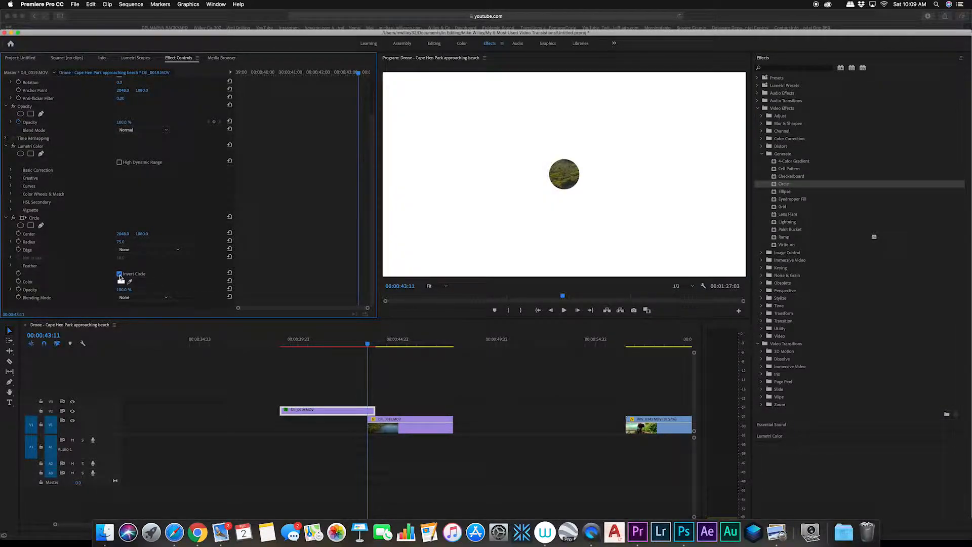
{"action": "left_click", "coordinate": [167, 299]}
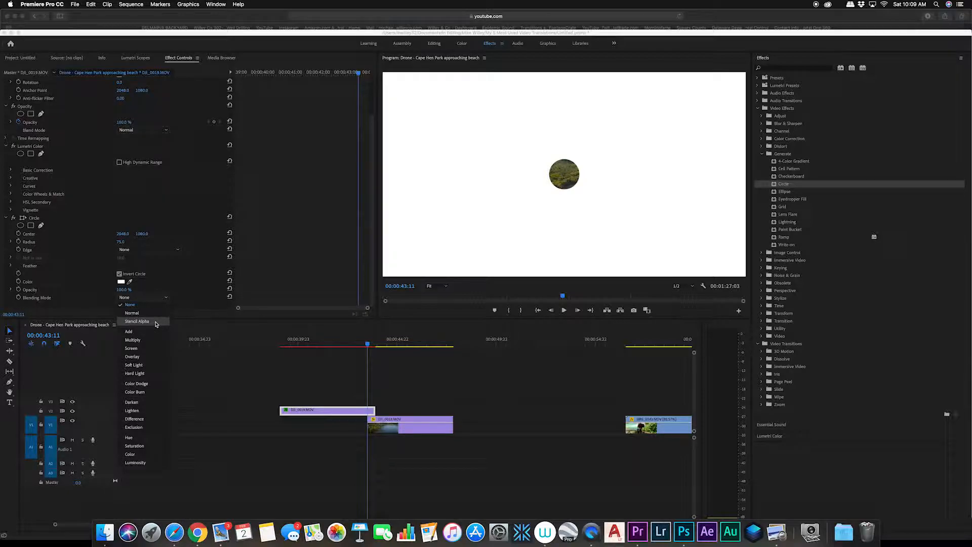
{"action": "left_click", "coordinate": [137, 321]}
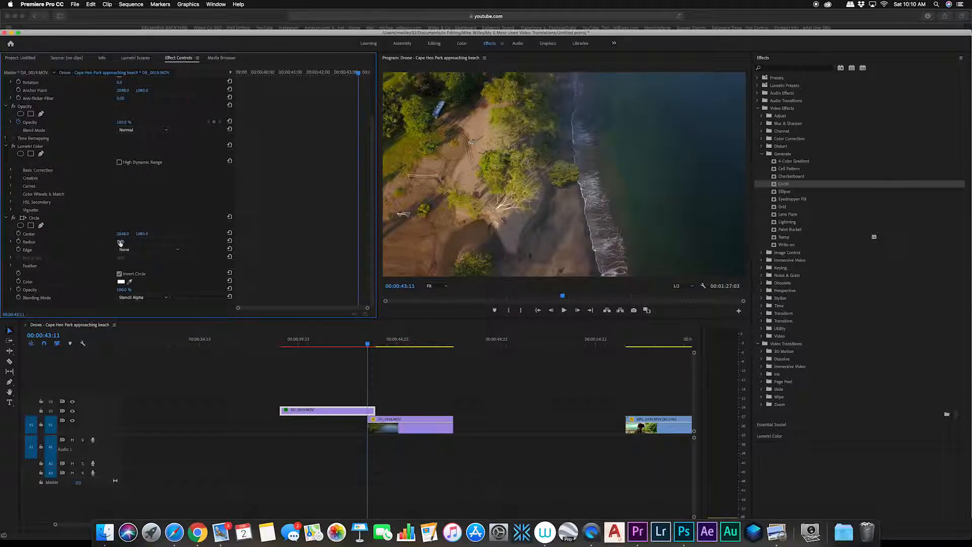
Step: Set the Circle Radius to 0 and add a Radius keyframe at the playhead
{"action": "left_click_drag", "start_coordinate": [121, 242], "coordinate": [85, 242]}
{"action": "left_click_drag", "start_coordinate": [120, 241], "coordinate": [111, 242]}
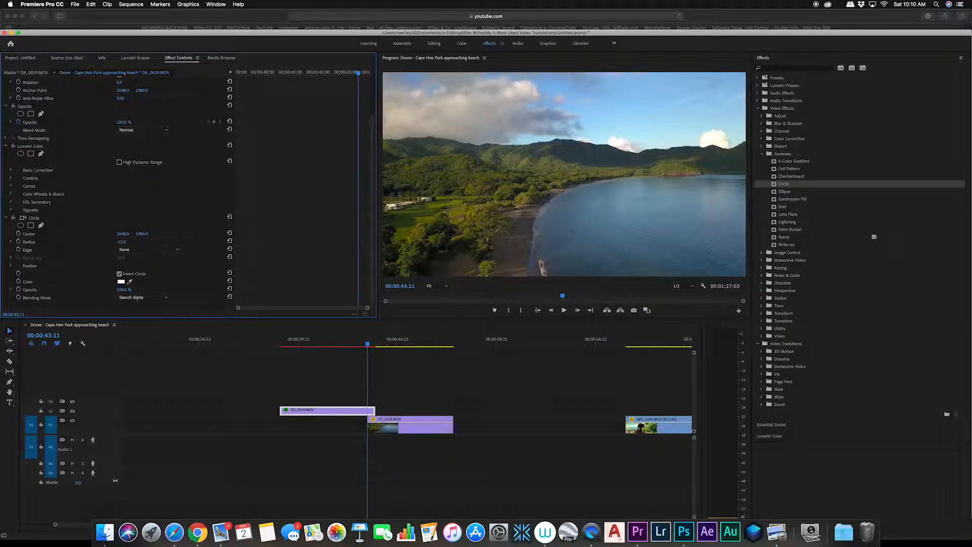
{"action": "left_click_drag", "start_coordinate": [119, 241], "coordinate": [120, 242]}
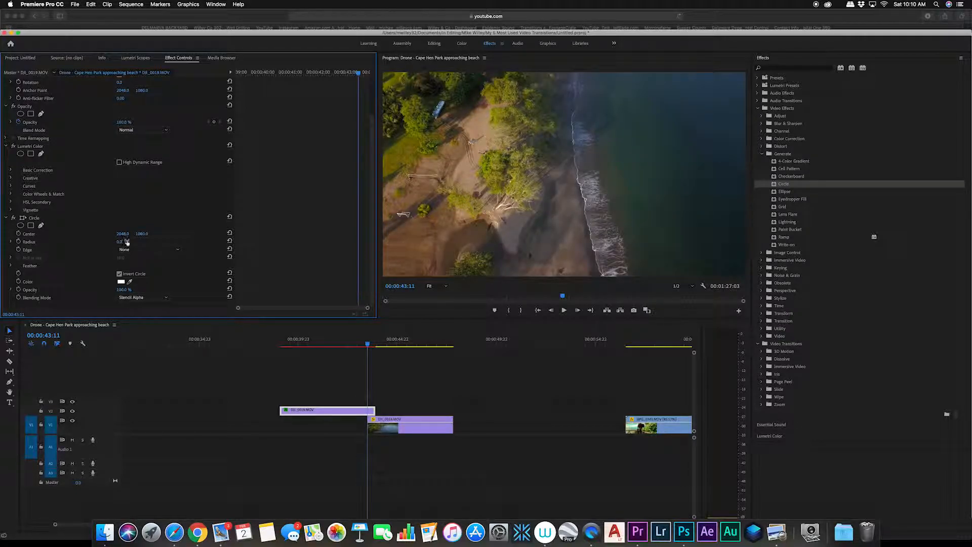
{"action": "left_click", "coordinate": [20, 243]}
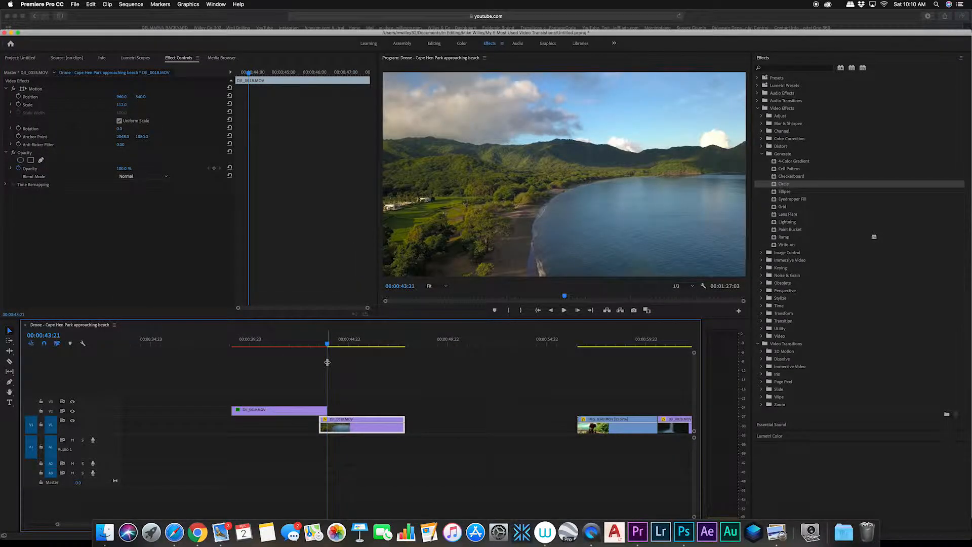
Step: At the upper clip's last frame, set the Circle Radius to about 1016 to create the end keyframe
{"action": "key", "text": "Left"}
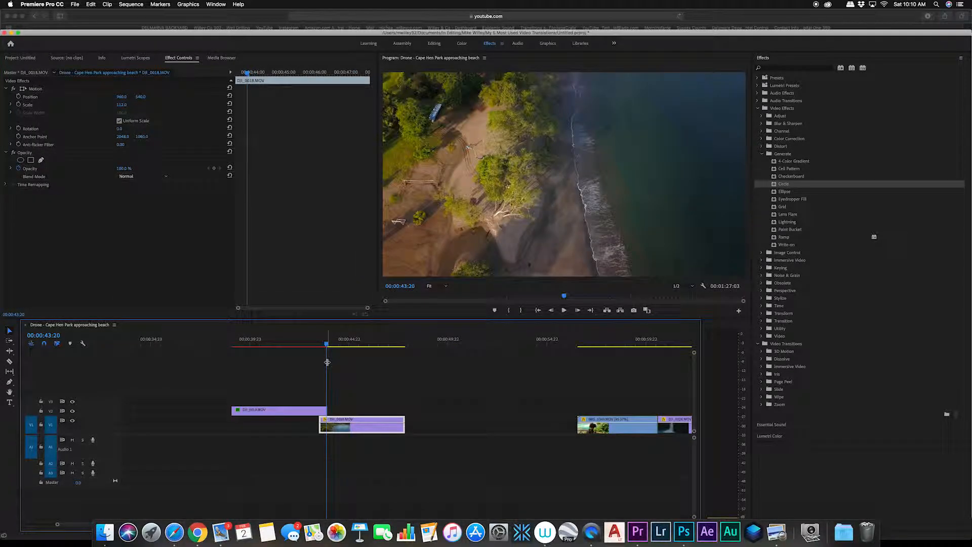
{"action": "left_click", "coordinate": [317, 411]}
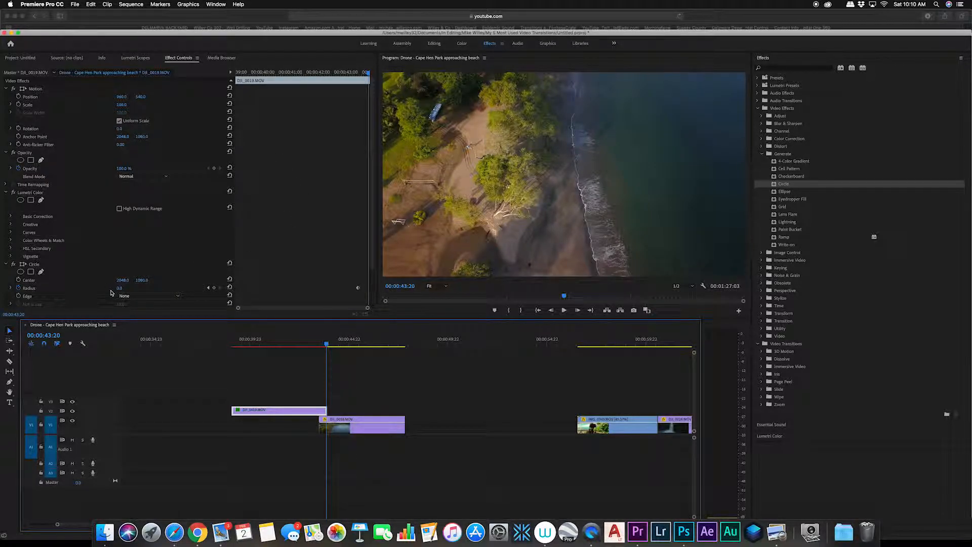
{"action": "left_click_drag", "start_coordinate": [119, 289], "coordinate": [302, 289]}
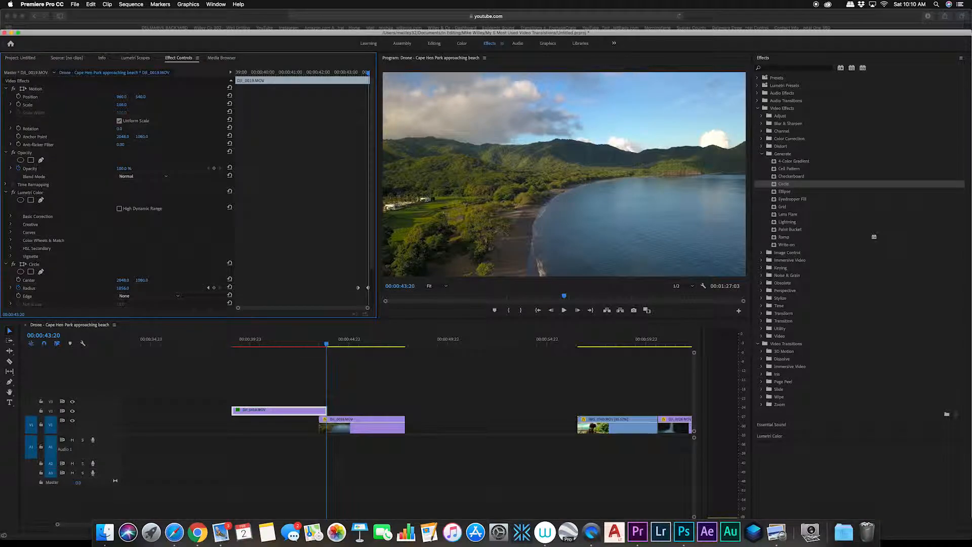
{"action": "left_click_drag", "start_coordinate": [127, 289], "coordinate": [128, 288]}
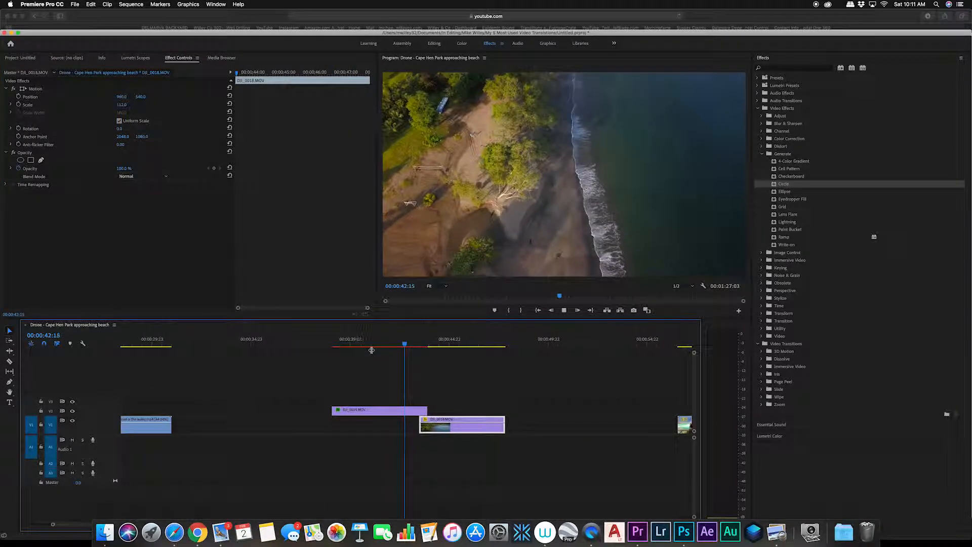
Step: Play back and scrub through the circle transition between the two drone clips
{"action": "key", "text": "space"}
{"action": "left_click_drag", "start_coordinate": [404, 348], "coordinate": [362, 350]}
{"action": "key", "text": "space"}
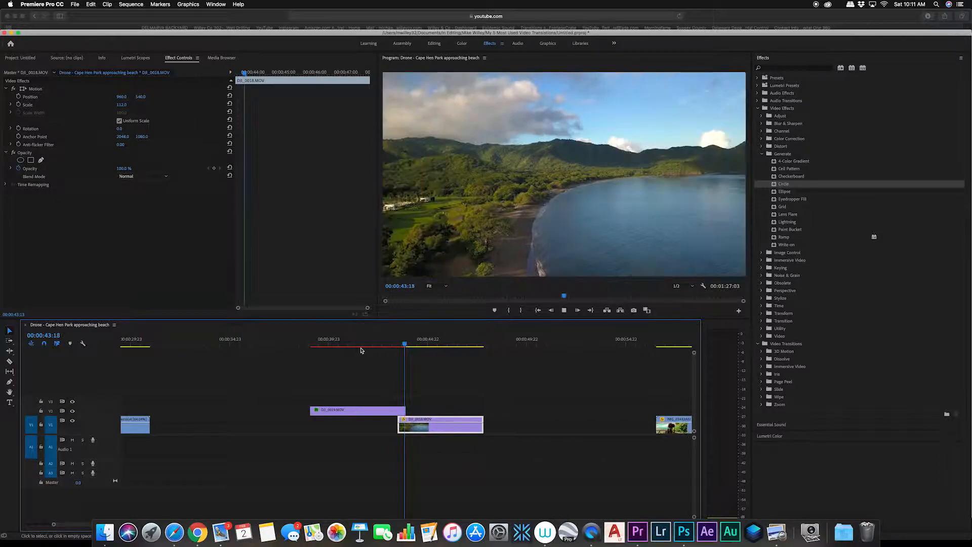
{"action": "key", "text": "space"}
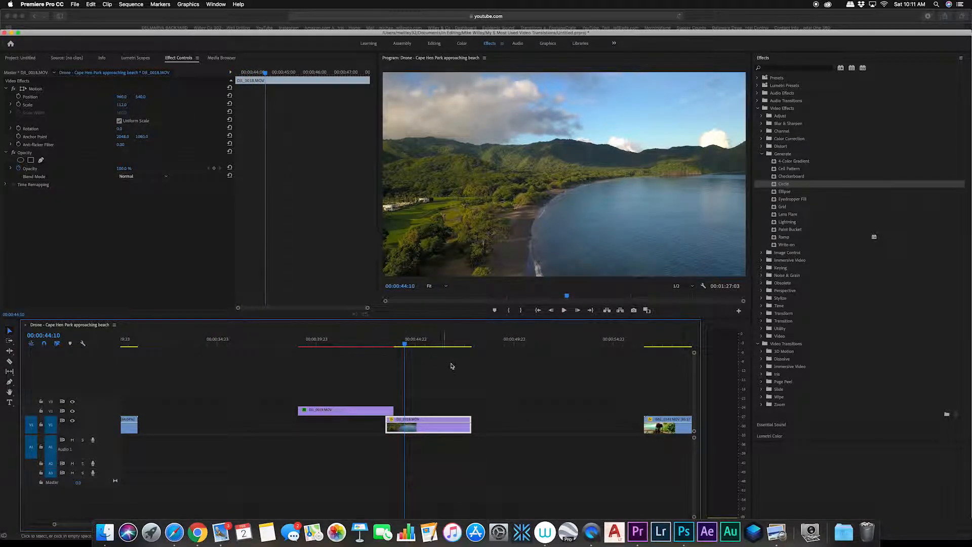
Step: Apply the Linear Wipe effect from the Transition category to the IMG_0343 clip on the upper track
{"action": "left_click_drag", "start_coordinate": [406, 346], "coordinate": [668, 365]}
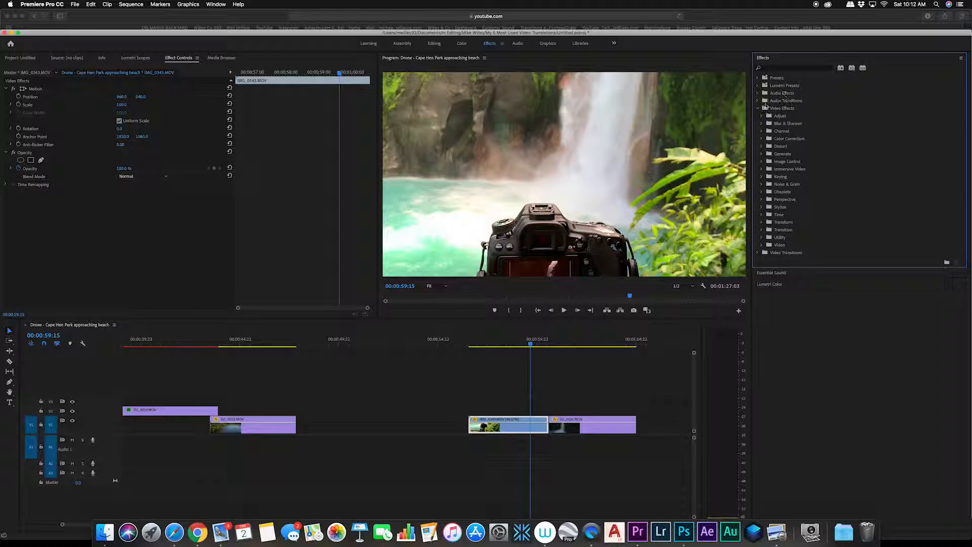
{"action": "left_click", "coordinate": [762, 231]}
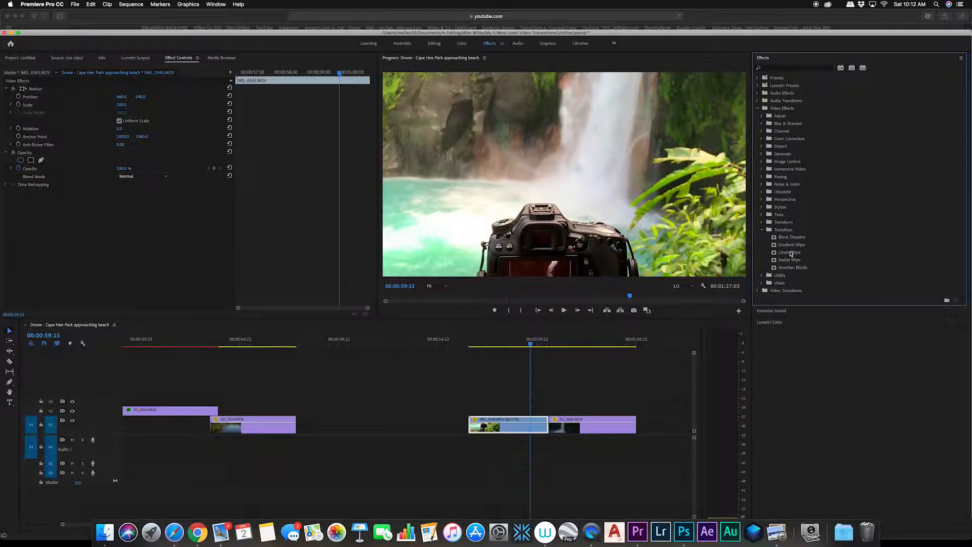
{"action": "left_click_drag", "start_coordinate": [791, 253], "coordinate": [542, 425]}
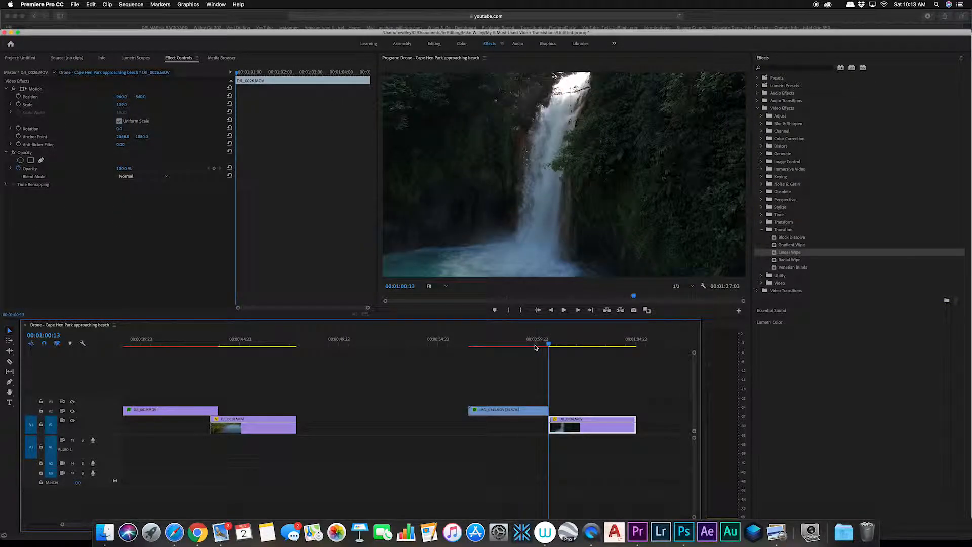
Step: Slide the DJI_0026 clip slightly earlier so it overlaps the end of IMG_0343
{"action": "left_click_drag", "start_coordinate": [538, 344], "coordinate": [541, 344]}
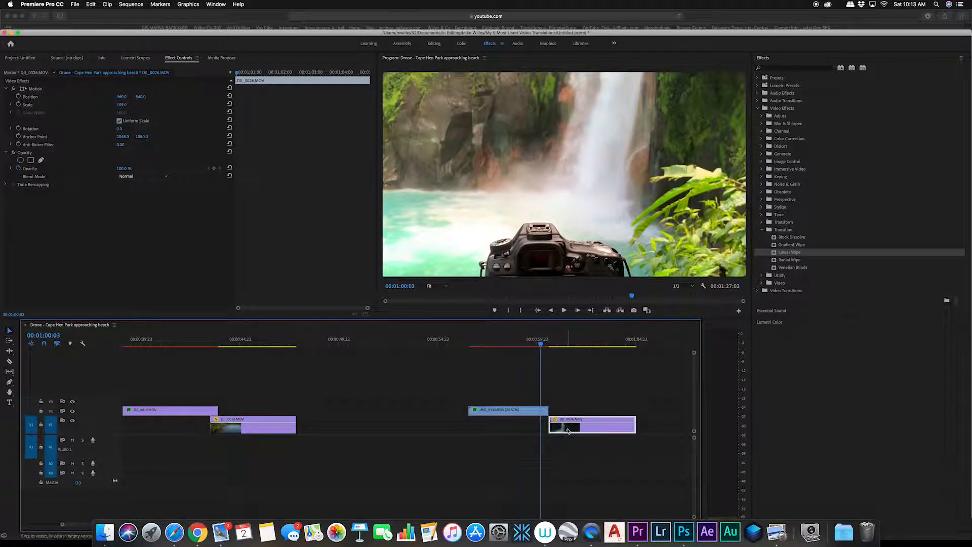
{"action": "left_click_drag", "start_coordinate": [567, 431], "coordinate": [559, 429]}
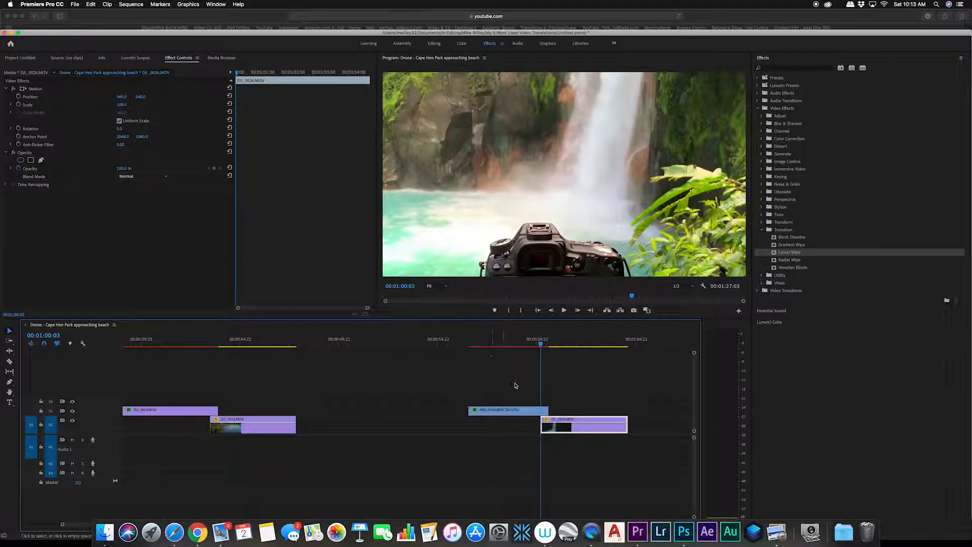
Step: Try different Transition Completion and Wipe Angle values on the IMG_0343 Linear Wipe, returning the angle to 90°
{"action": "left_click", "coordinate": [526, 411]}
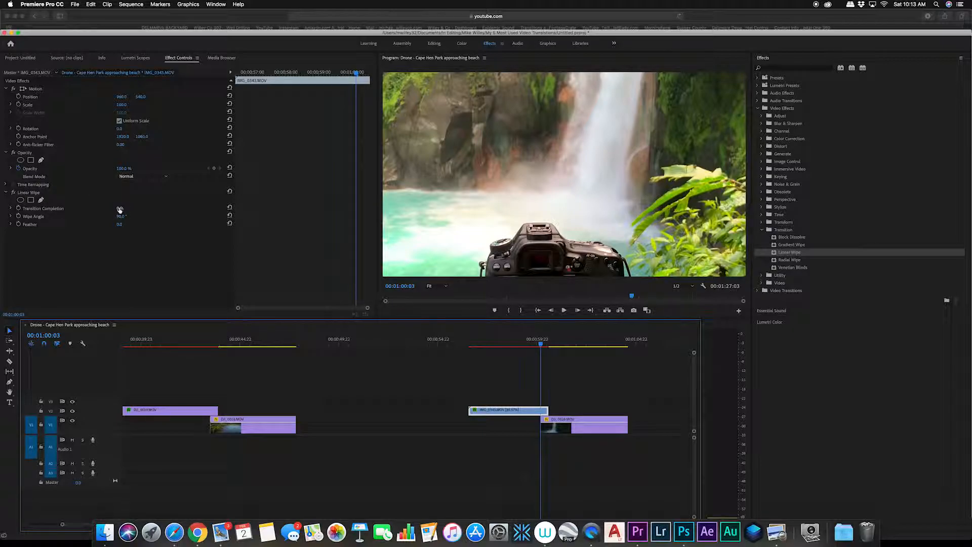
{"action": "left_click_drag", "start_coordinate": [120, 210], "coordinate": [141, 209]}
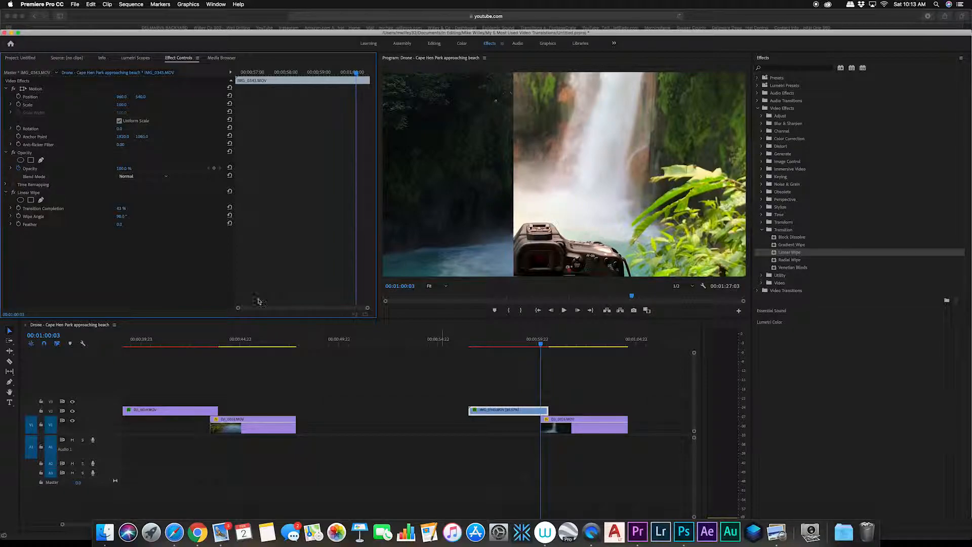
{"action": "left_click_drag", "start_coordinate": [119, 217], "coordinate": [98, 217]}
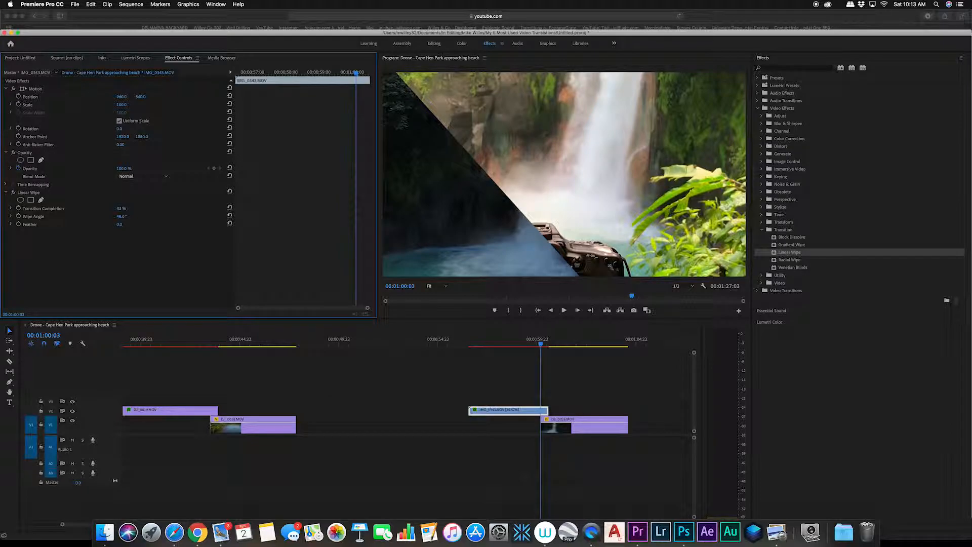
{"action": "left_click_drag", "start_coordinate": [98, 216], "coordinate": [120, 217]}
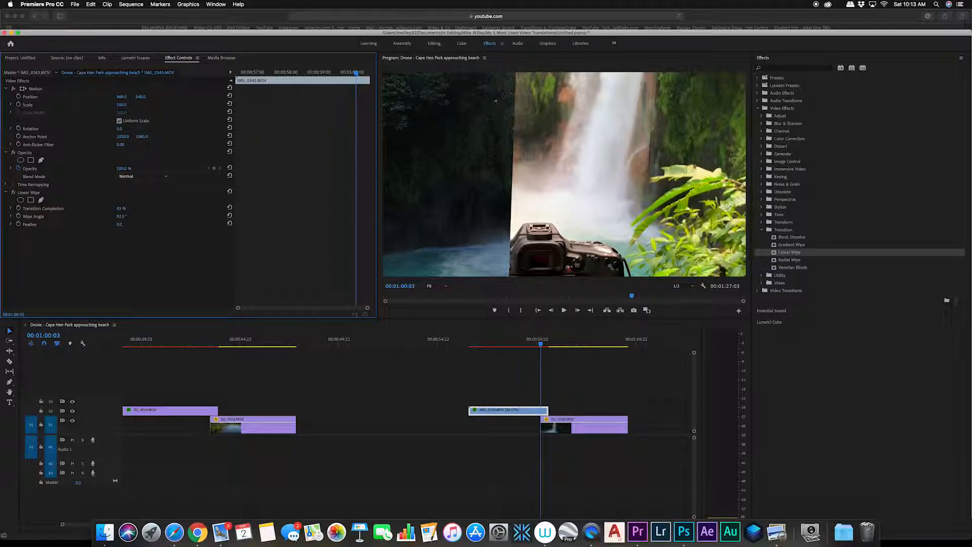
{"action": "left_click_drag", "start_coordinate": [120, 217], "coordinate": [129, 218]}
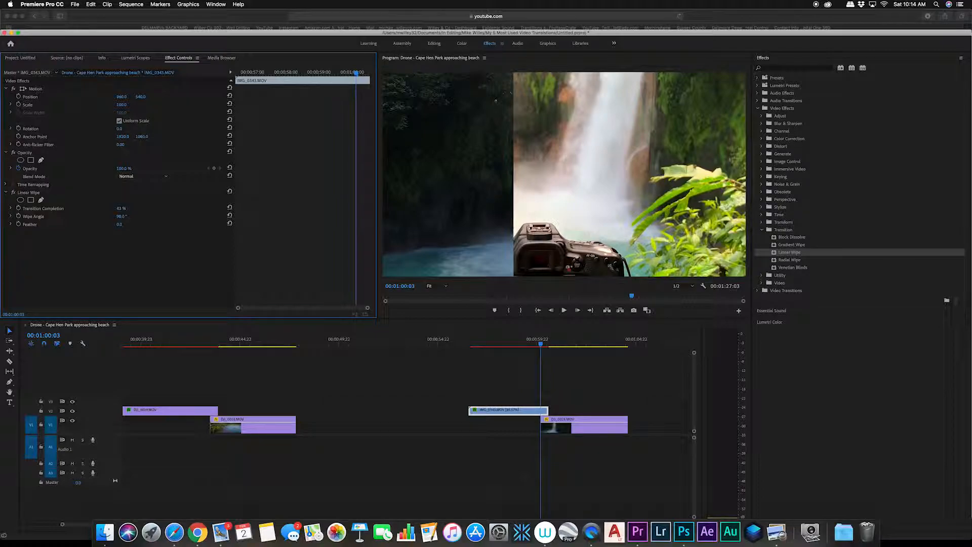
Step: Set the Linear Wipe Feather to about 160, then set Transition Completion to 0% and keyframe it
{"action": "left_click_drag", "start_coordinate": [120, 224], "coordinate": [272, 224]}
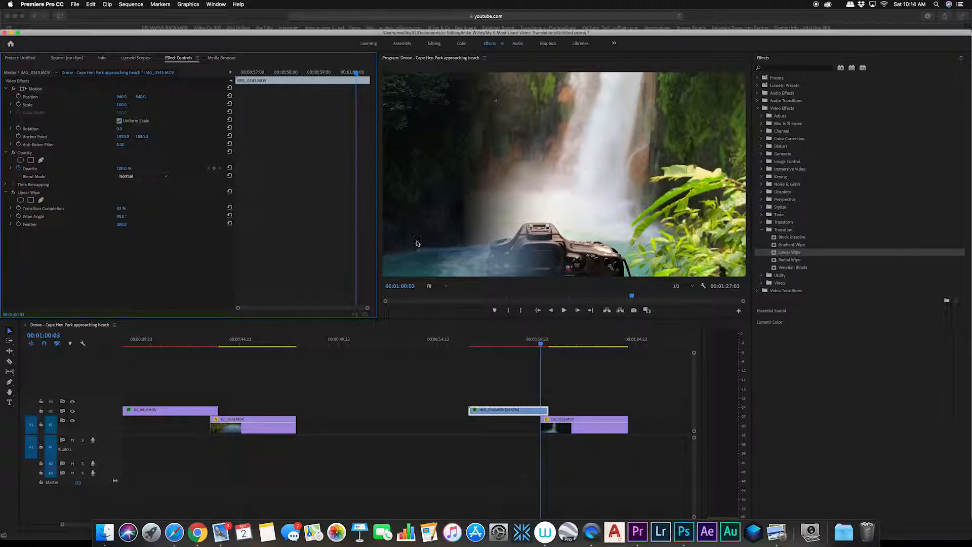
{"action": "left_click_drag", "start_coordinate": [117, 210], "coordinate": [99, 211]}
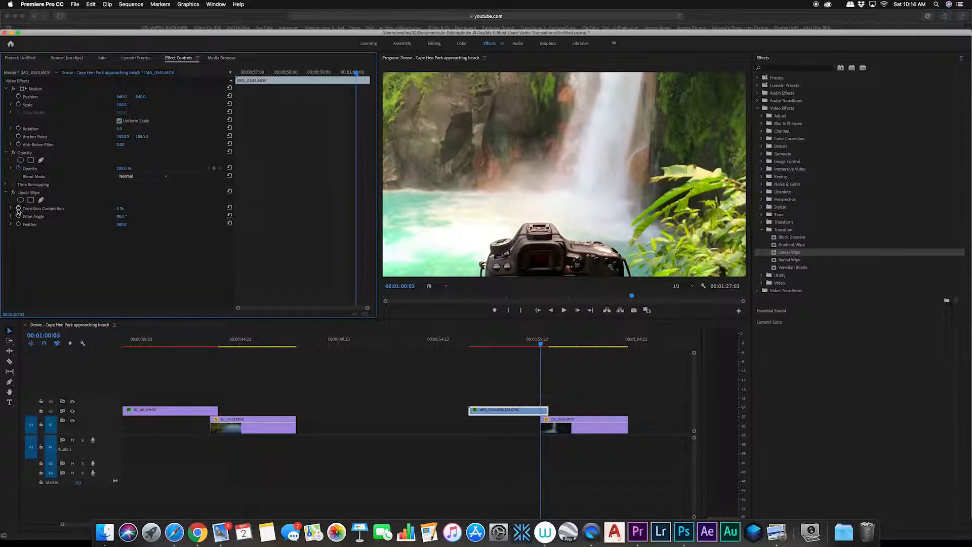
{"action": "left_click", "coordinate": [18, 209]}
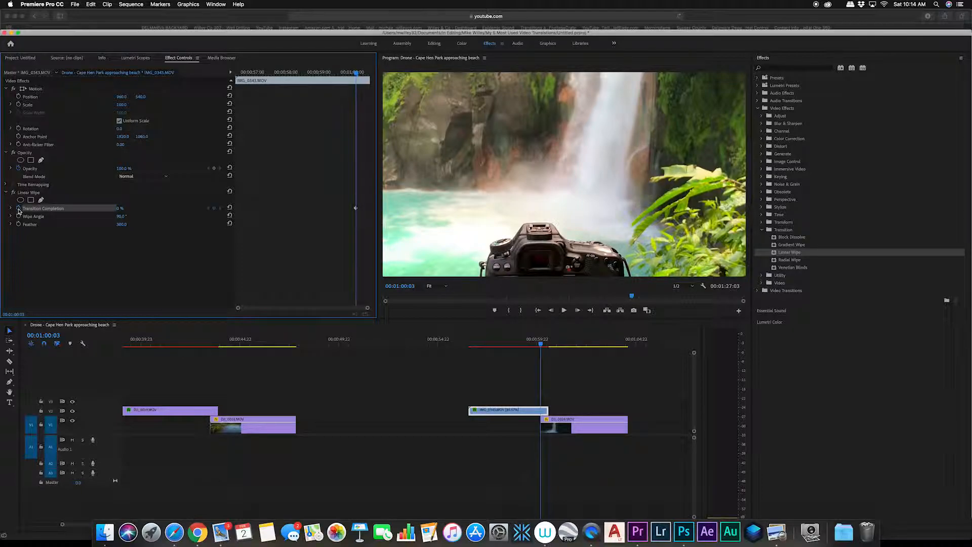
Step: At the end of IMG_0343, set the Linear Wipe Transition Completion to 100%
{"action": "left_click", "coordinate": [549, 345]}
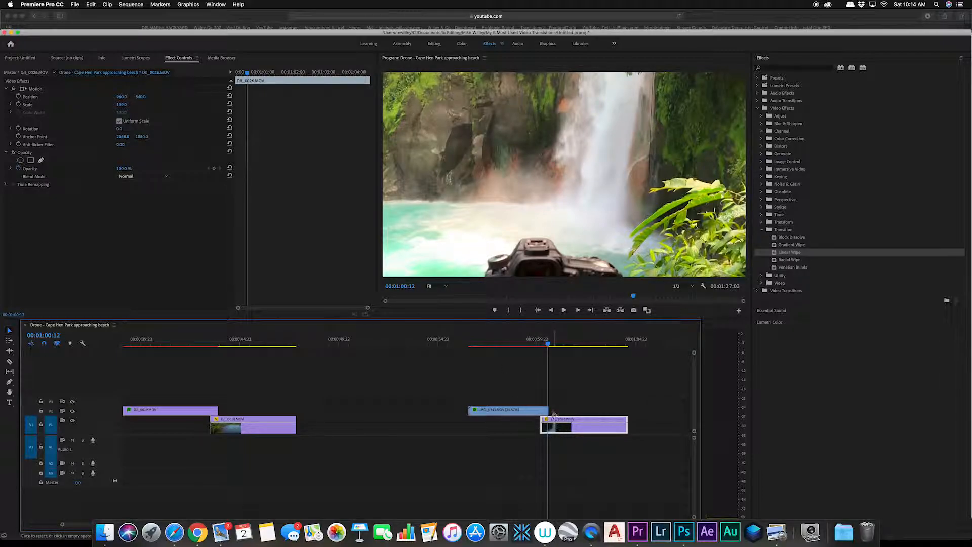
{"action": "left_click", "coordinate": [536, 410]}
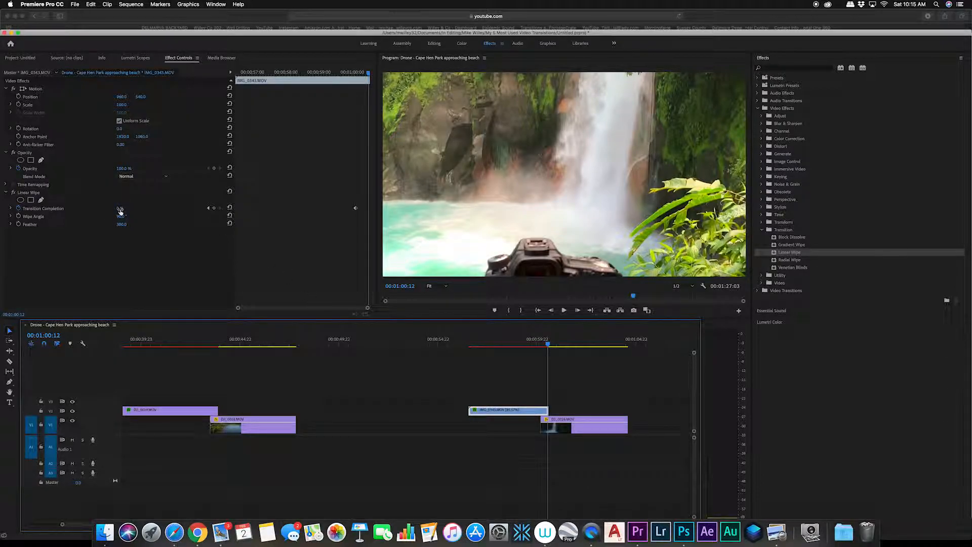
{"action": "left_click_drag", "start_coordinate": [120, 209], "coordinate": [171, 210]}
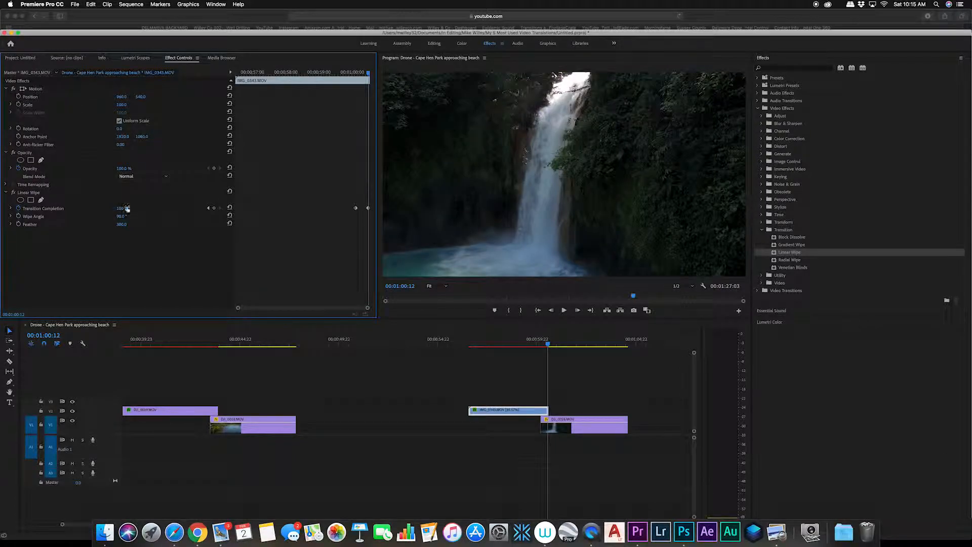
{"action": "left_click", "coordinate": [547, 345]}
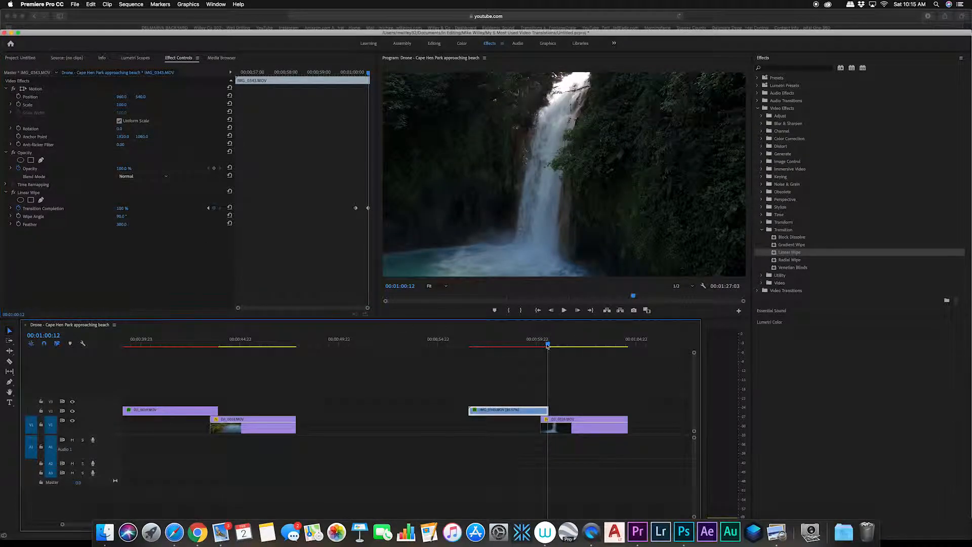
Step: Play back the Linear Wipe transition, then the cut between the last two clips at the end of the sequence
{"action": "left_click_drag", "start_coordinate": [547, 346], "coordinate": [527, 345]}
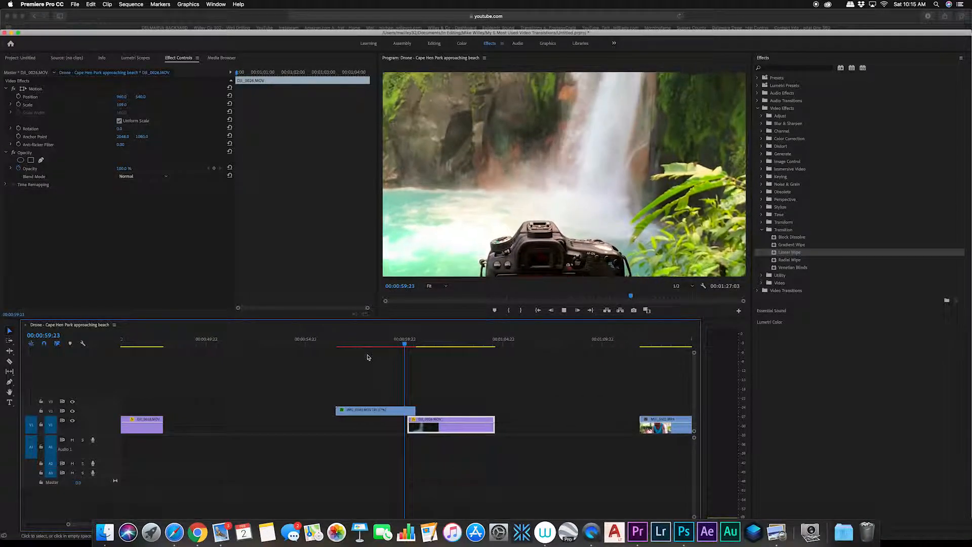
{"action": "key", "text": "space"}
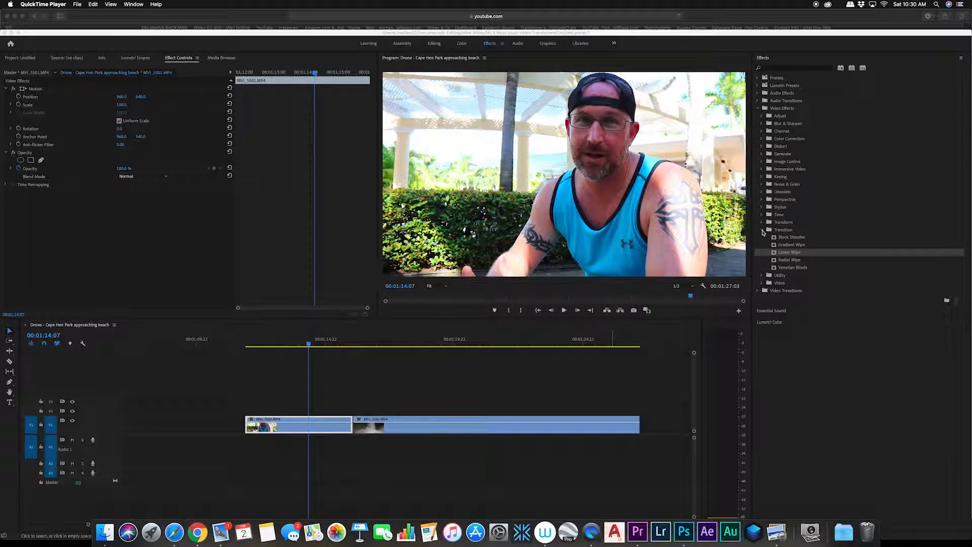
{"action": "left_click", "coordinate": [764, 232]}
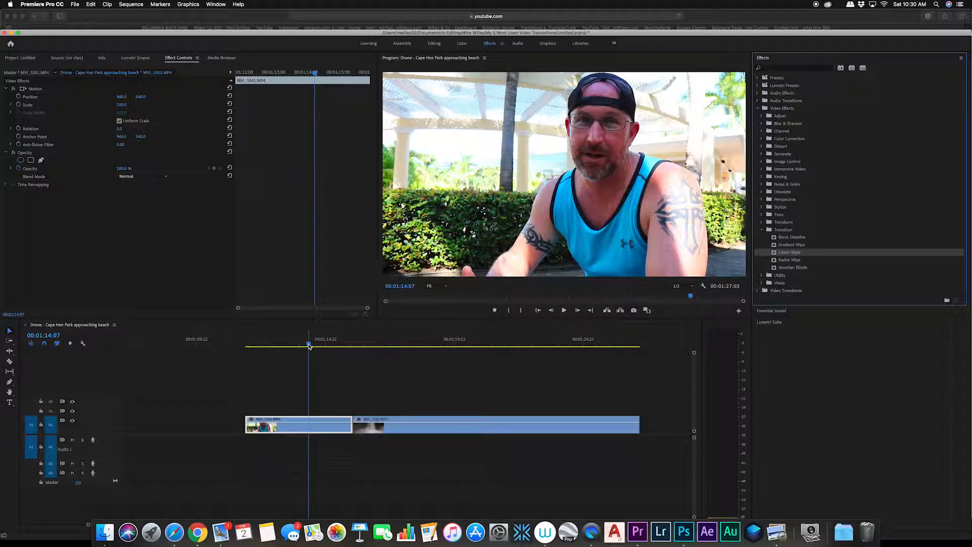
{"action": "key", "text": "space"}
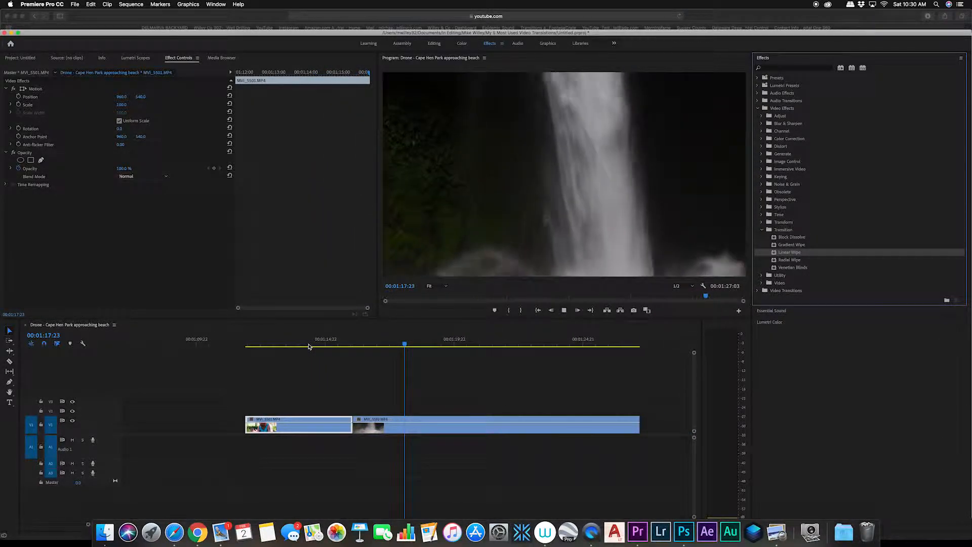
{"action": "key", "text": "space"}
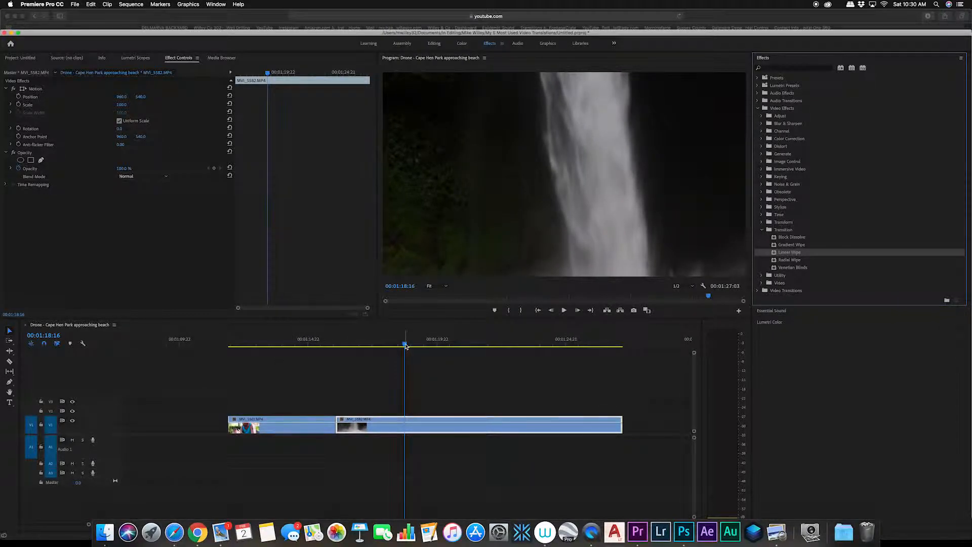
{"action": "left_click_drag", "start_coordinate": [406, 346], "coordinate": [316, 348]}
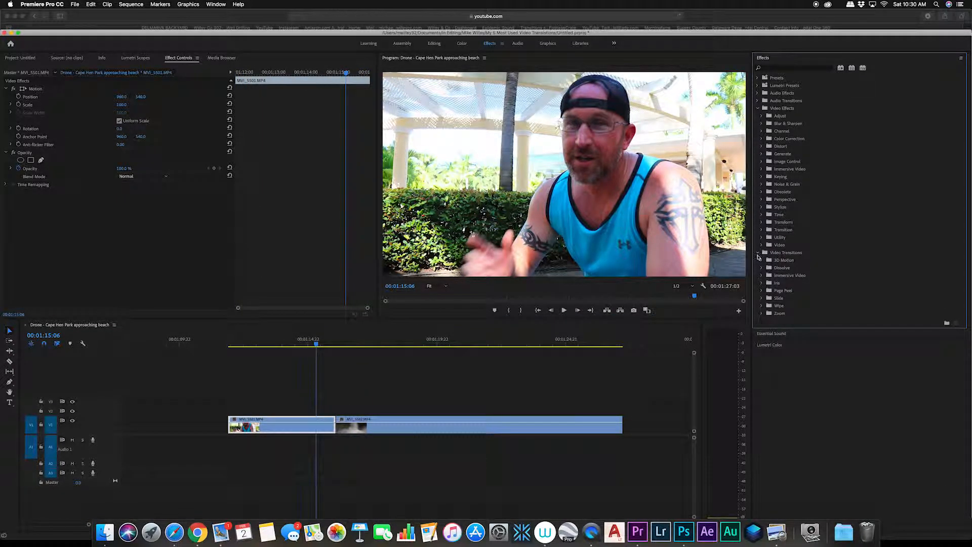
Step: Apply the Dip to Black transition from the Dissolve transitions to the cut between the last two clips
{"action": "left_click", "coordinate": [762, 267]}
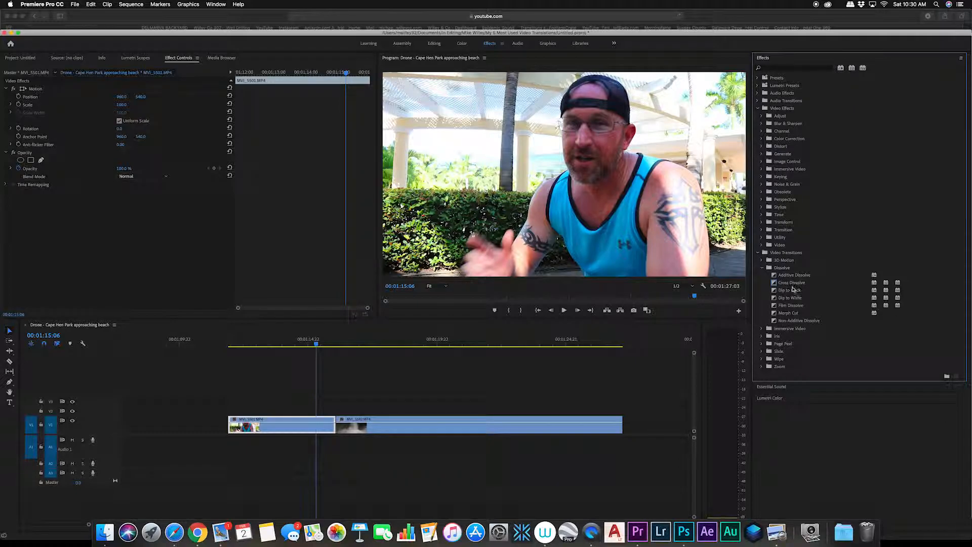
{"action": "left_click", "coordinate": [793, 289]}
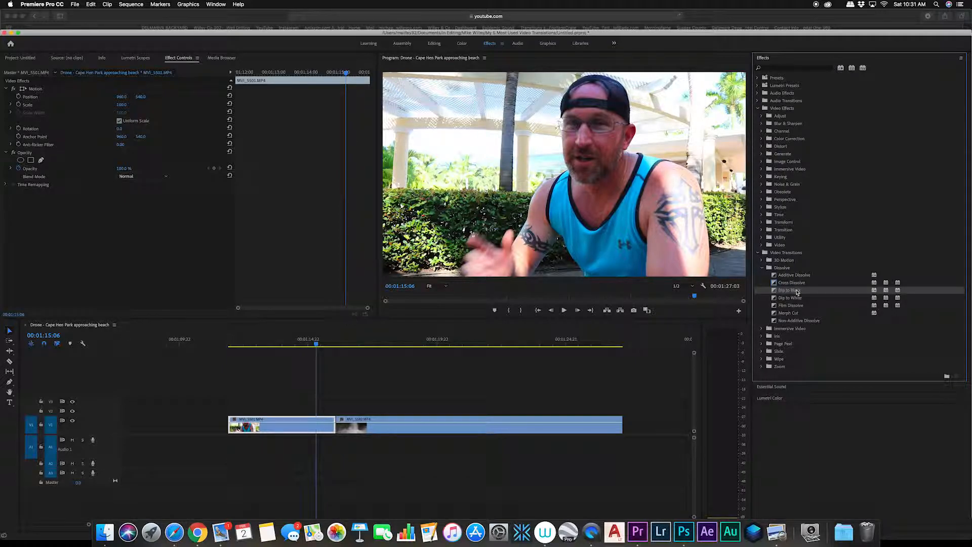
{"action": "left_click_drag", "start_coordinate": [796, 292], "coordinate": [337, 428]}
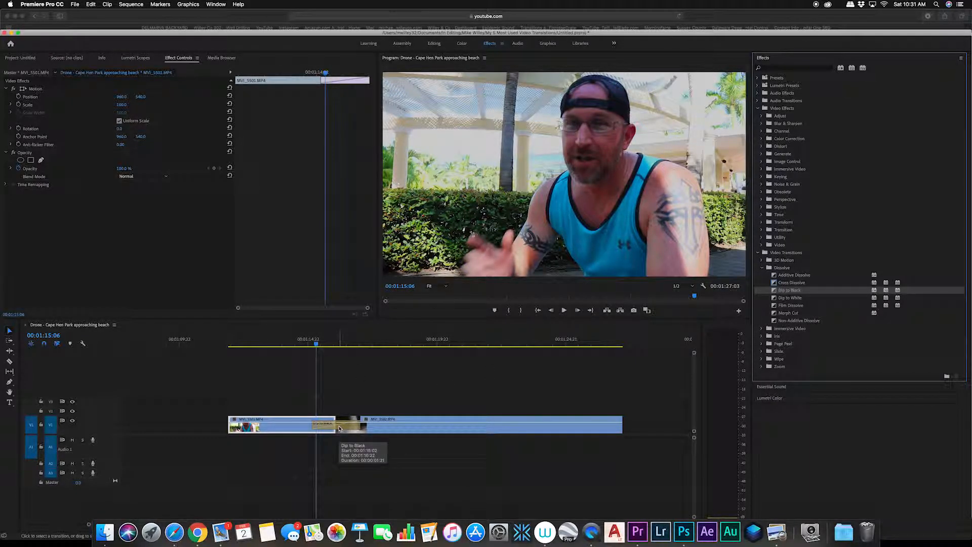
Step: Try Start at Cut and End at Cut alignments on the Dip to Black transition, settling on Center at Cut
{"action": "left_click_drag", "start_coordinate": [317, 347], "coordinate": [324, 346]}
{"action": "left_click", "coordinate": [337, 429]}
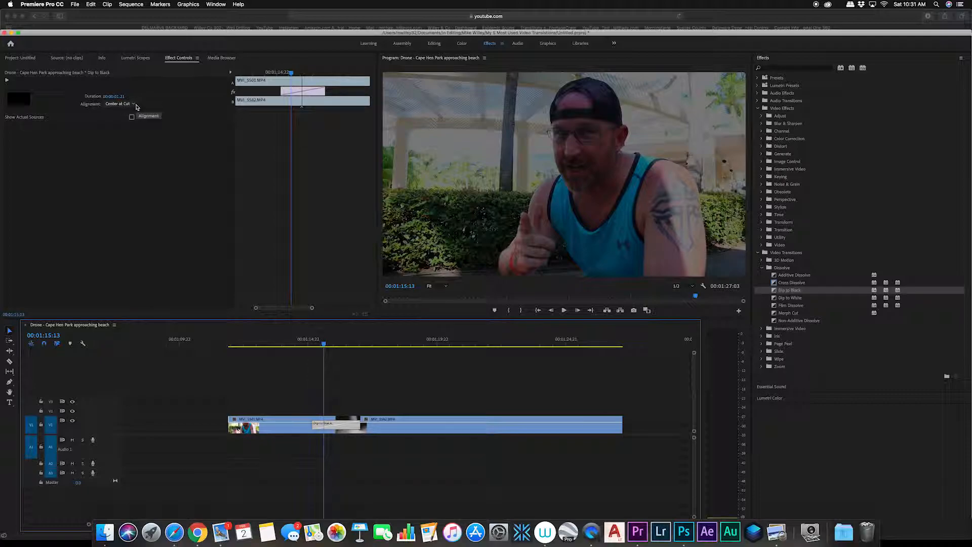
{"action": "left_click", "coordinate": [135, 104]}
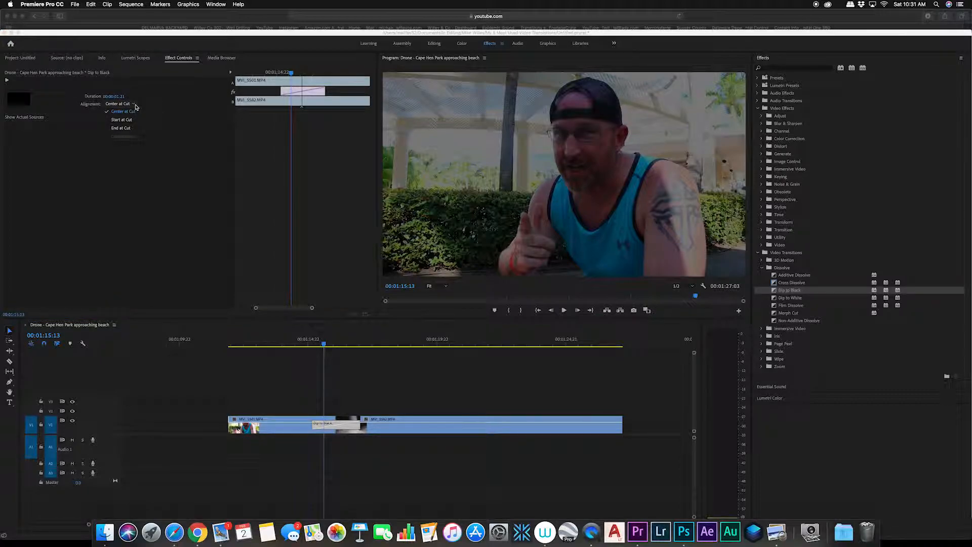
{"action": "left_click", "coordinate": [122, 119]}
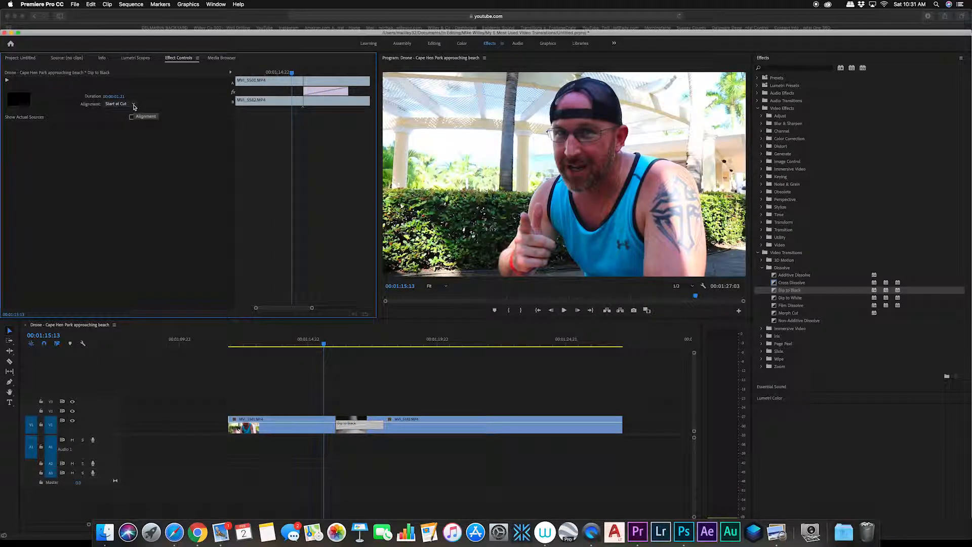
{"action": "left_click", "coordinate": [135, 104]}
{"action": "left_click", "coordinate": [123, 128]}
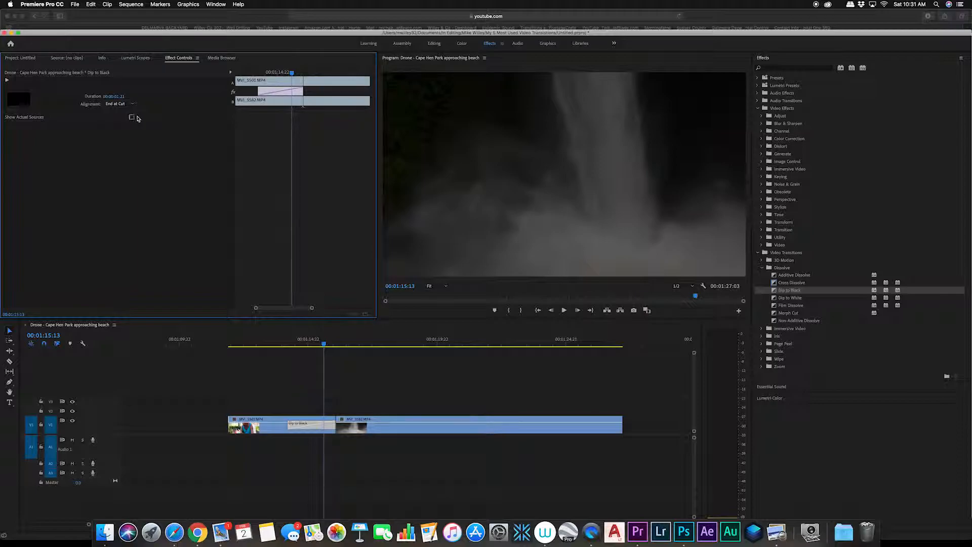
{"action": "left_click", "coordinate": [124, 104]}
{"action": "left_click", "coordinate": [124, 111]}
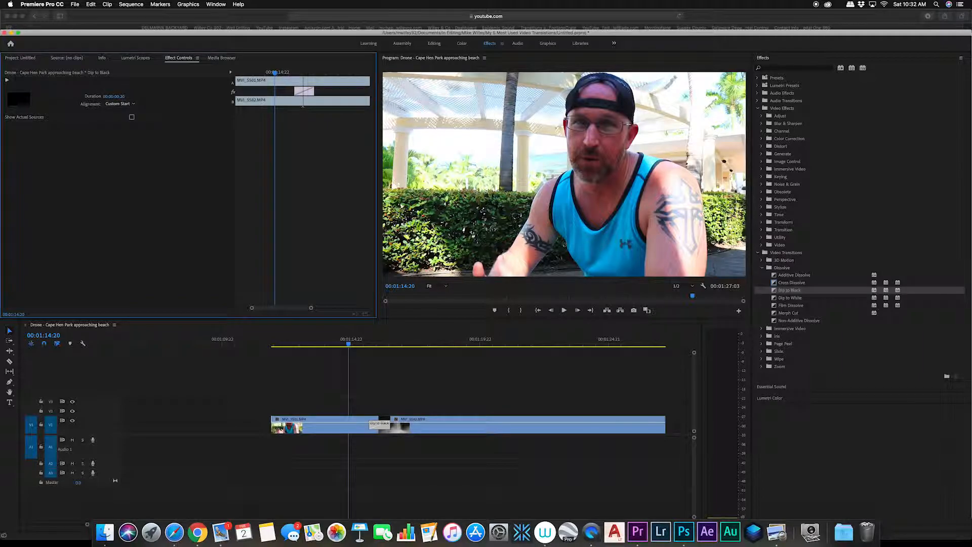
Step: Adjust the Dip to Black transition's duration and position, then preview it
{"action": "left_click_drag", "start_coordinate": [120, 96], "coordinate": [109, 96]}
{"action": "left_click_drag", "start_coordinate": [109, 96], "coordinate": [164, 80]}
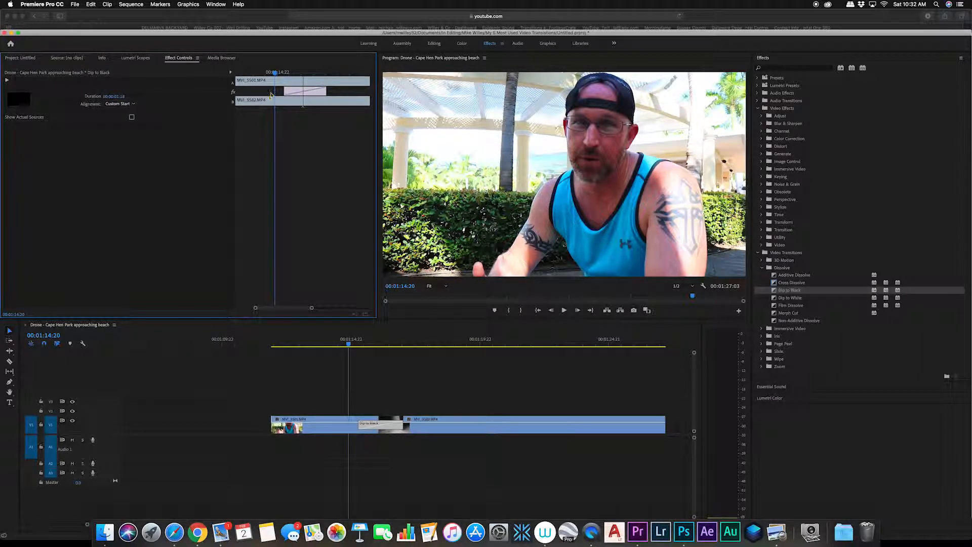
{"action": "key", "text": "space"}
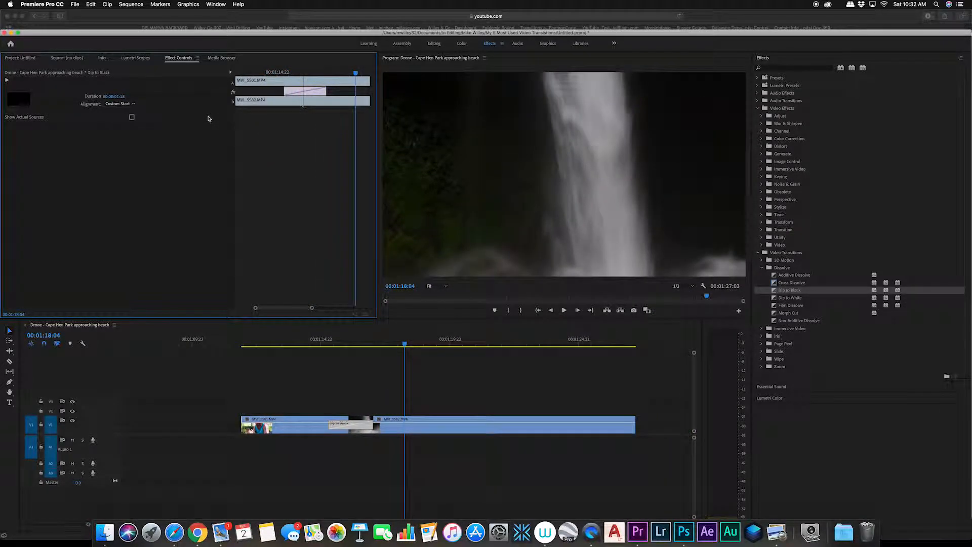
{"action": "left_click_drag", "start_coordinate": [404, 344], "coordinate": [270, 346]}
{"action": "key", "text": "space"}
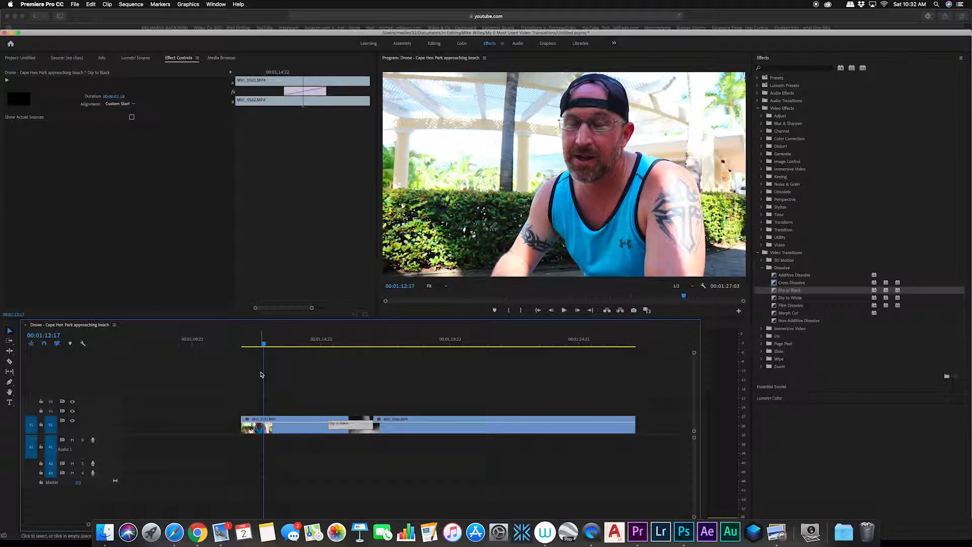
Step: Zoom out the timeline and play through the transitions across the sequence
{"action": "scroll", "coordinate": [263, 374], "scroll_direction": "up", "scroll_amount": 5}
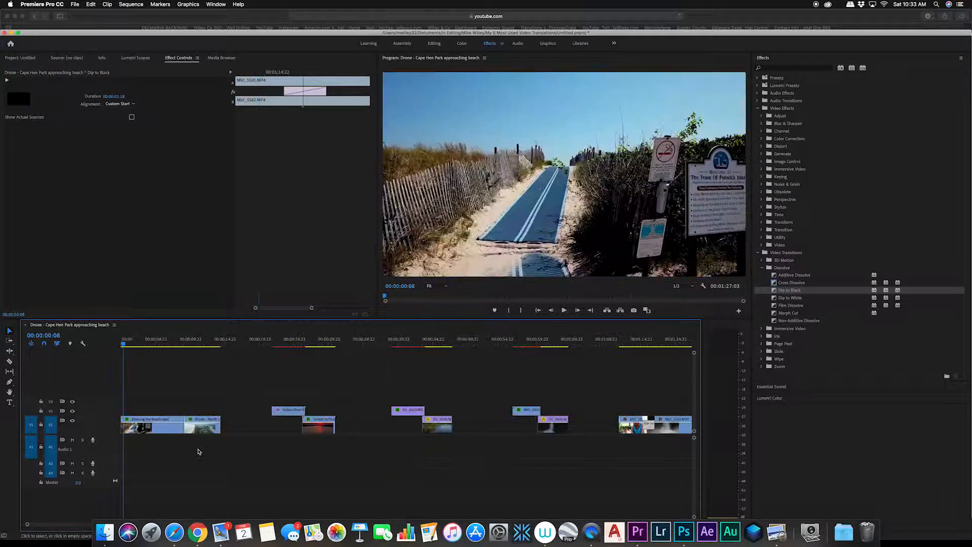
{"action": "key", "text": "minus"}
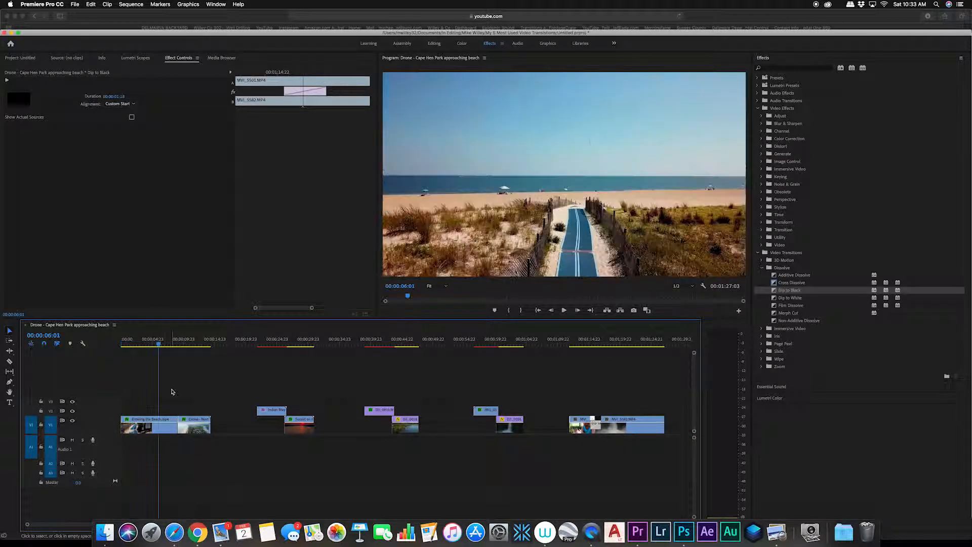
{"action": "key", "text": "space"}
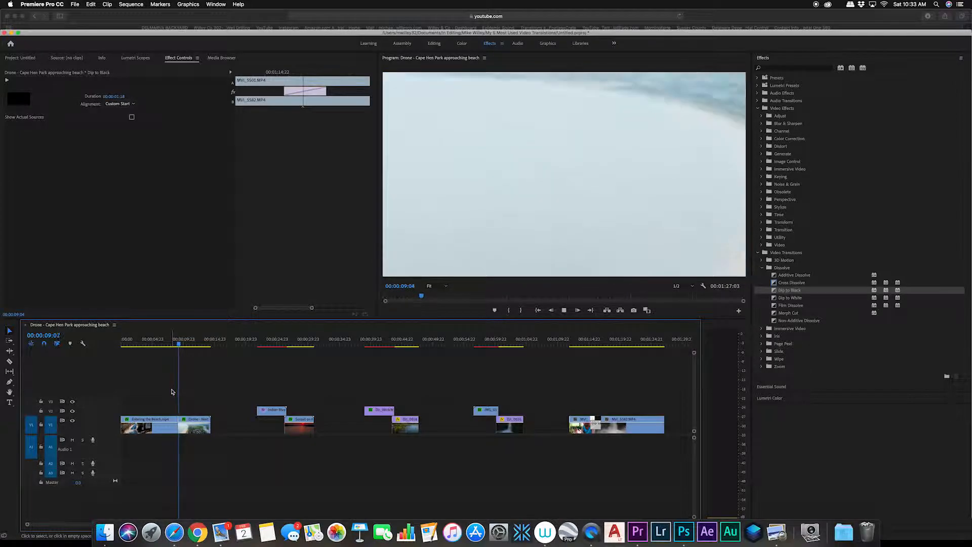
{"action": "left_click_drag", "start_coordinate": [284, 344], "coordinate": [274, 345]}
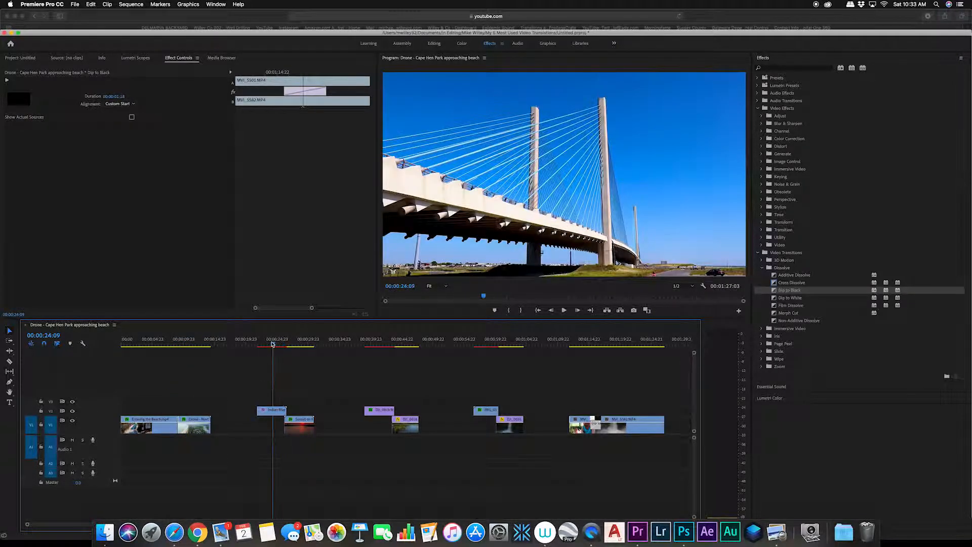
{"action": "key", "text": "space"}
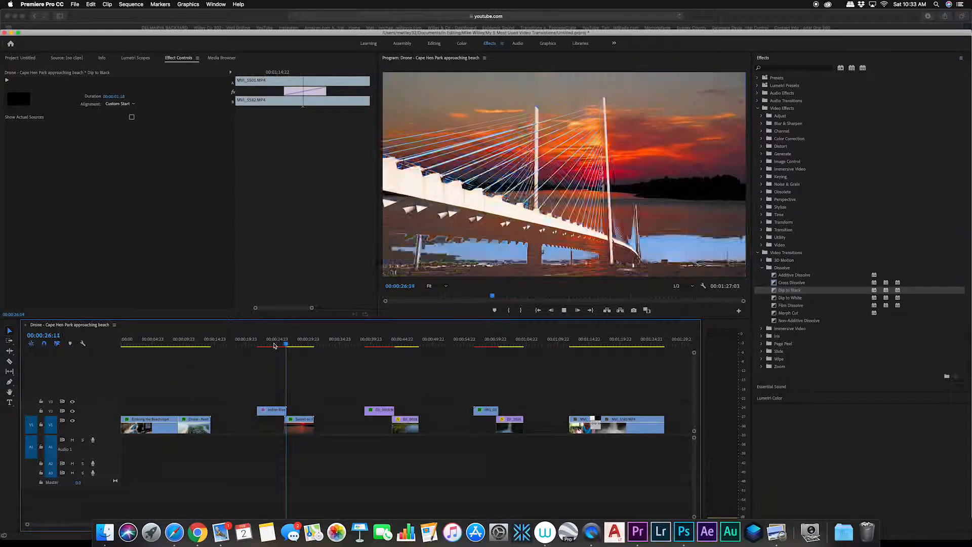
{"action": "left_click", "coordinate": [382, 345]}
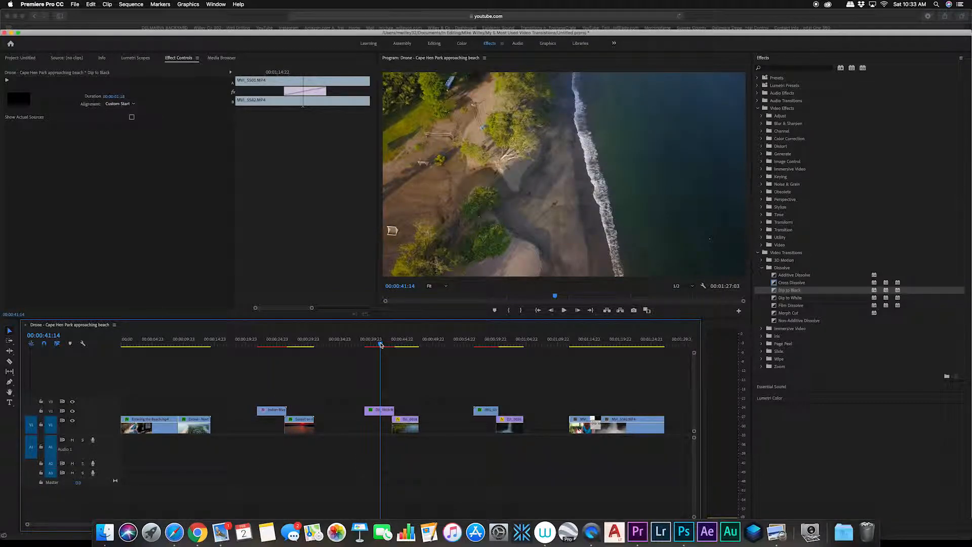
{"action": "key", "text": "space"}
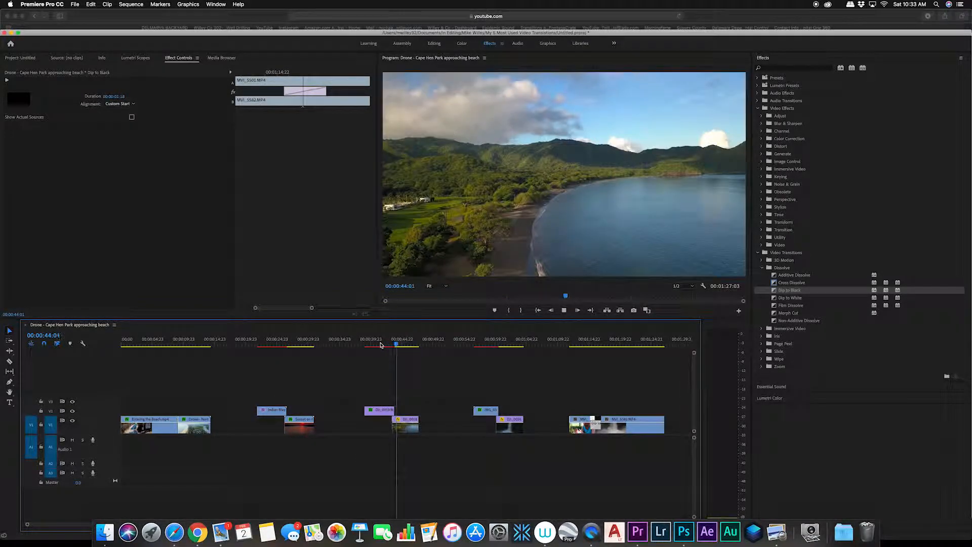
{"action": "left_click", "coordinate": [486, 348]}
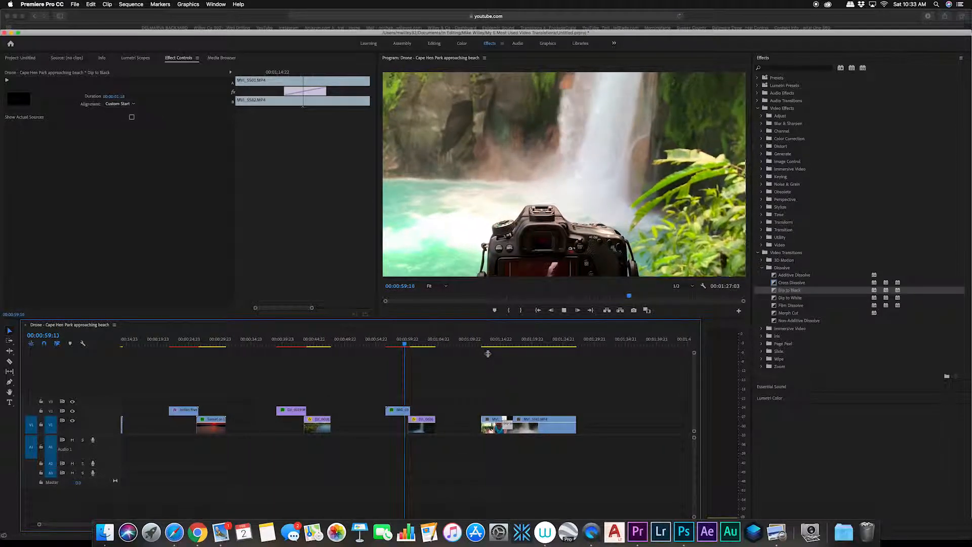
{"action": "key", "text": "space"}
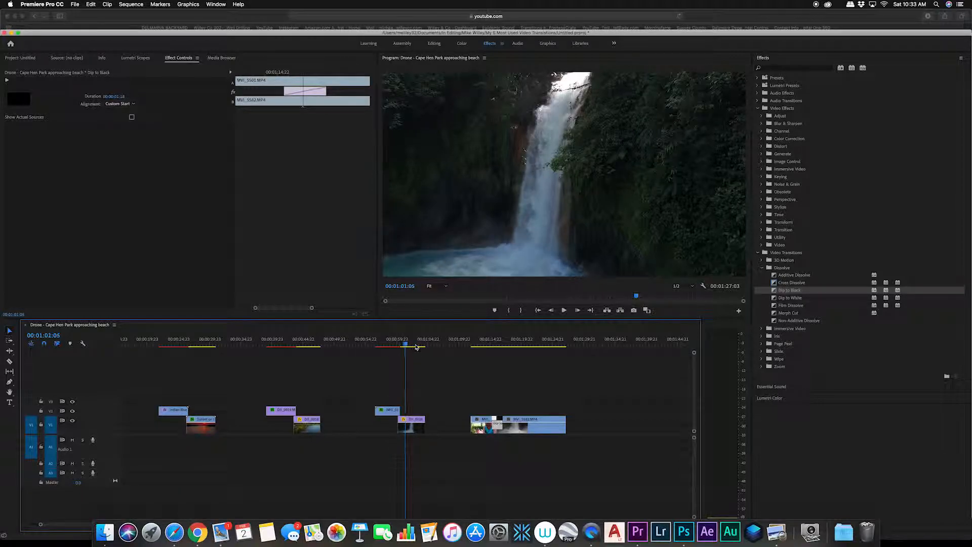
{"action": "left_click", "coordinate": [448, 347]}
{"action": "left_click_drag", "start_coordinate": [460, 350], "coordinate": [492, 344]}
{"action": "key", "text": "space"}
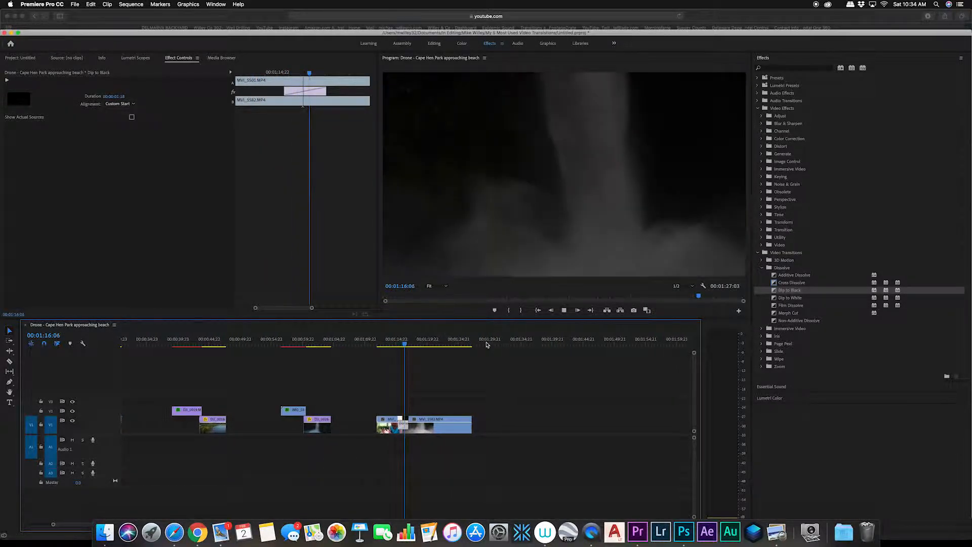
{"action": "key", "text": "space"}
{"action": "left_click_drag", "start_coordinate": [344, 344], "coordinate": [294, 358]}
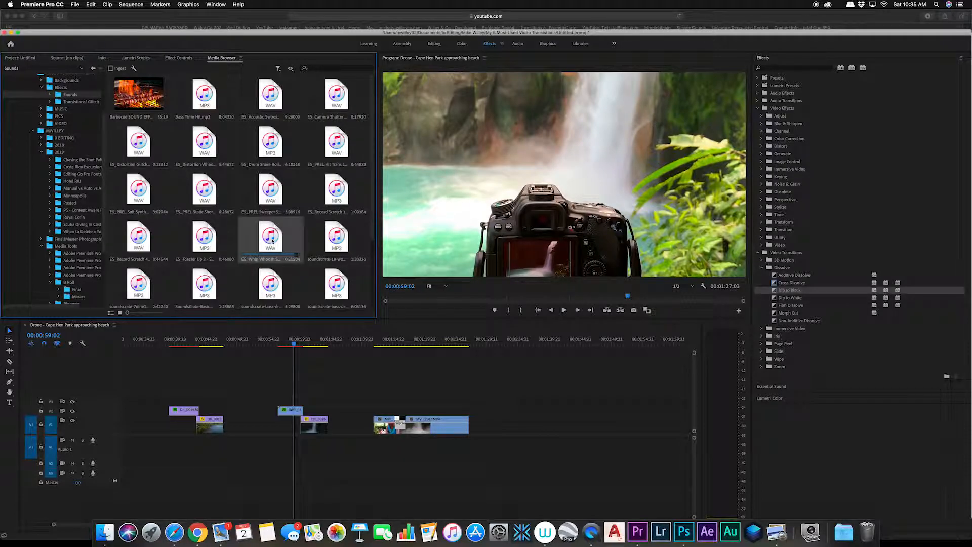
Step: Add the ES_Whip Whoosh Swoosh 9 sound effect to the audio track, aligning it with the IMG_0343 to DJI_0026 wipe
{"action": "left_click_drag", "start_coordinate": [277, 337], "coordinate": [297, 451]}
{"action": "scroll", "coordinate": [298, 452], "scroll_direction": "up", "scroll_amount": 6}
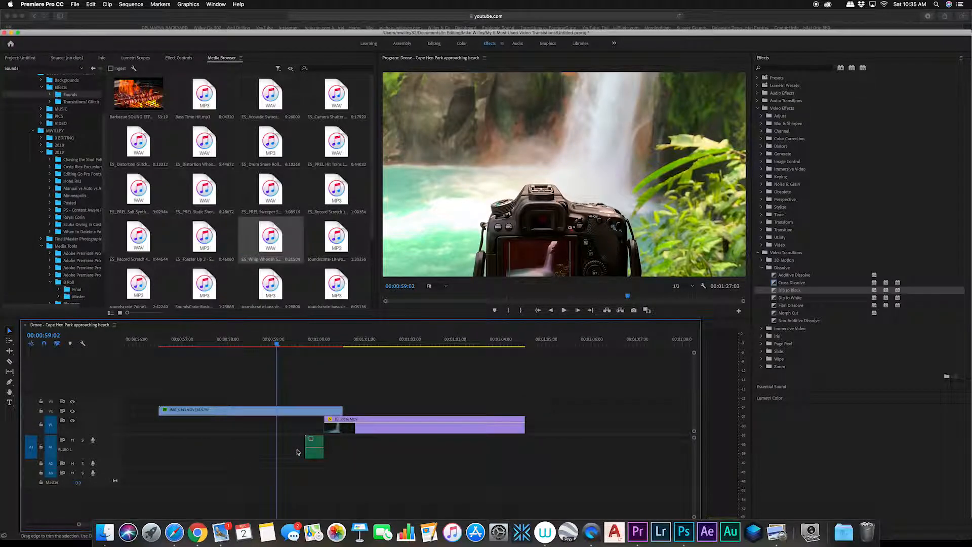
{"action": "left_click_drag", "start_coordinate": [324, 447], "coordinate": [361, 453]}
Step: Play back the wipe transition together with the whoosh sound effect
{"action": "key", "text": "space"}
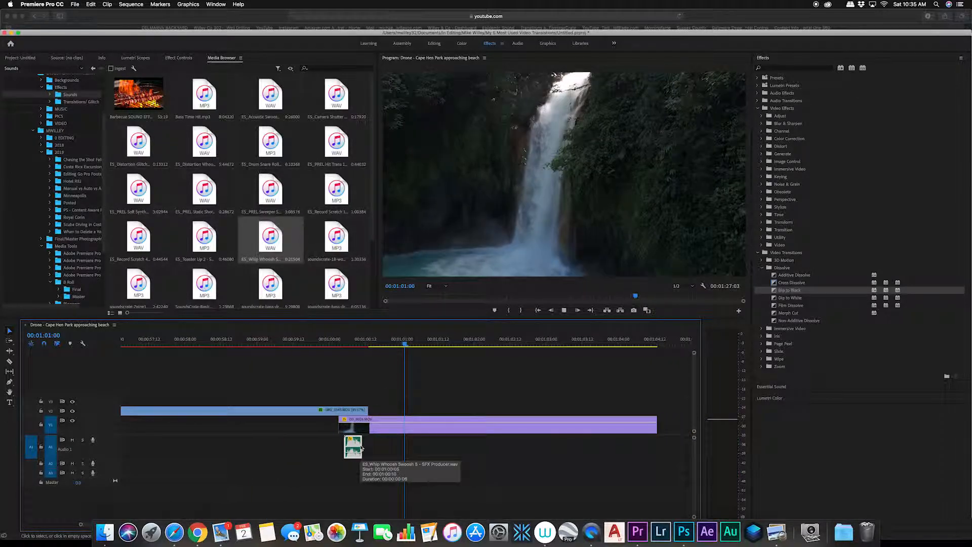
{"action": "key", "text": "space"}
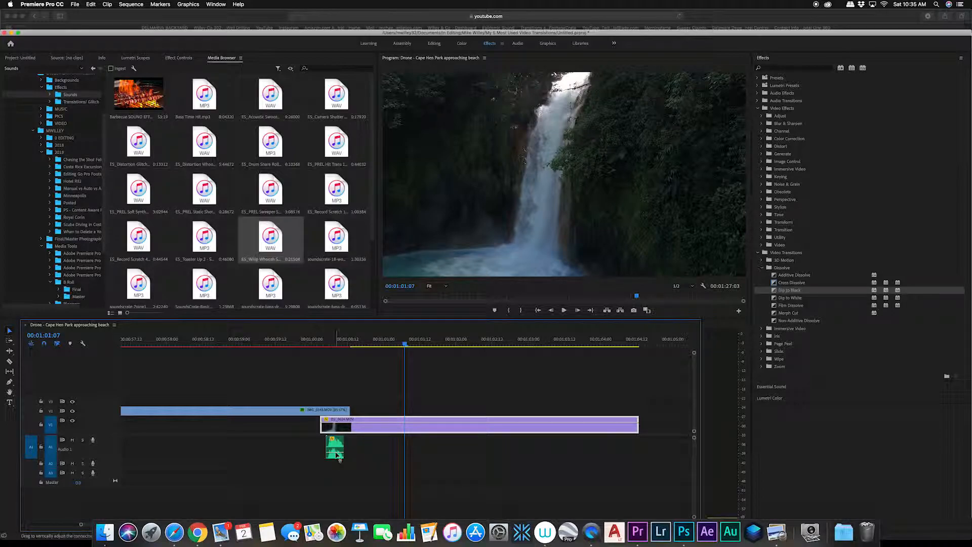
{"action": "left_click", "coordinate": [339, 456]}
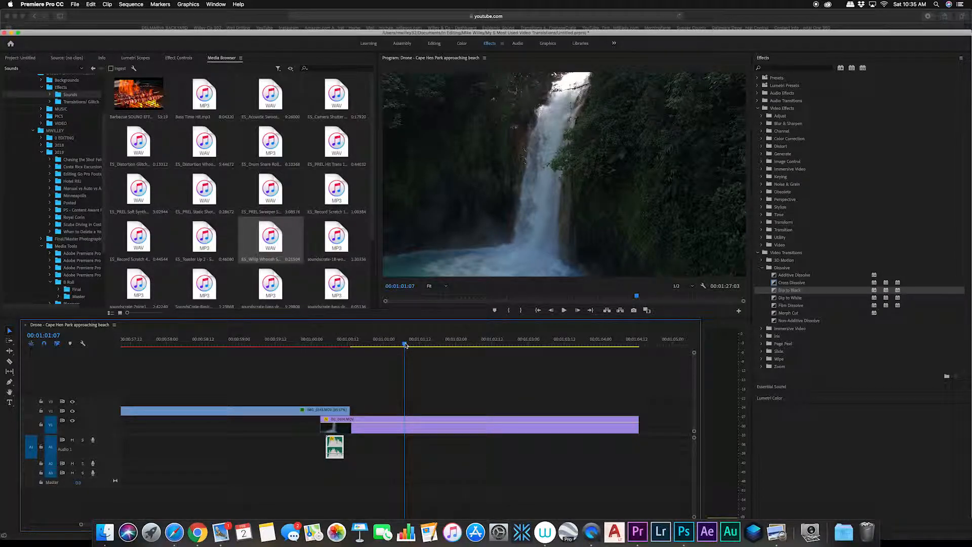
{"action": "left_click_drag", "start_coordinate": [405, 345], "coordinate": [338, 354]}
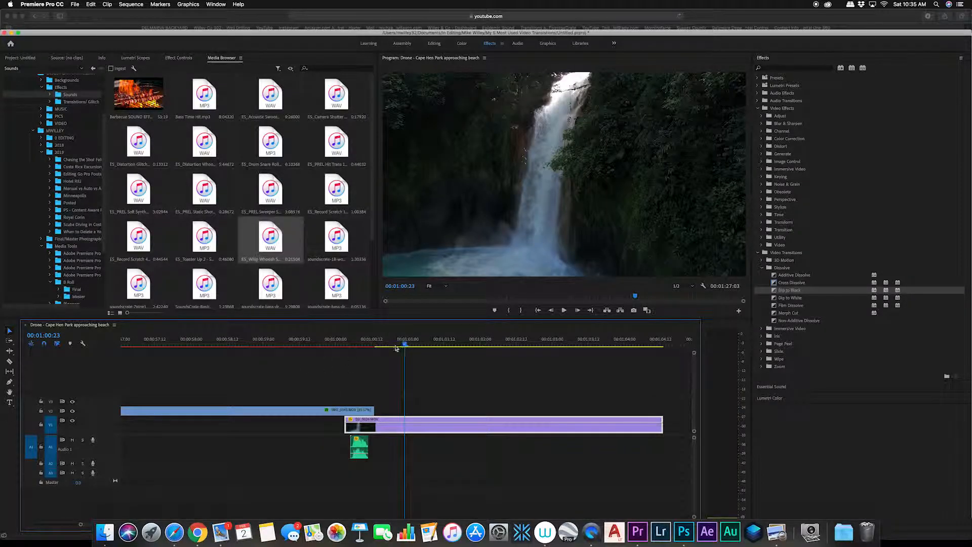
{"action": "left_click_drag", "start_coordinate": [398, 348], "coordinate": [315, 355]}
{"action": "key", "text": "space"}
{"action": "key", "text": "space"}
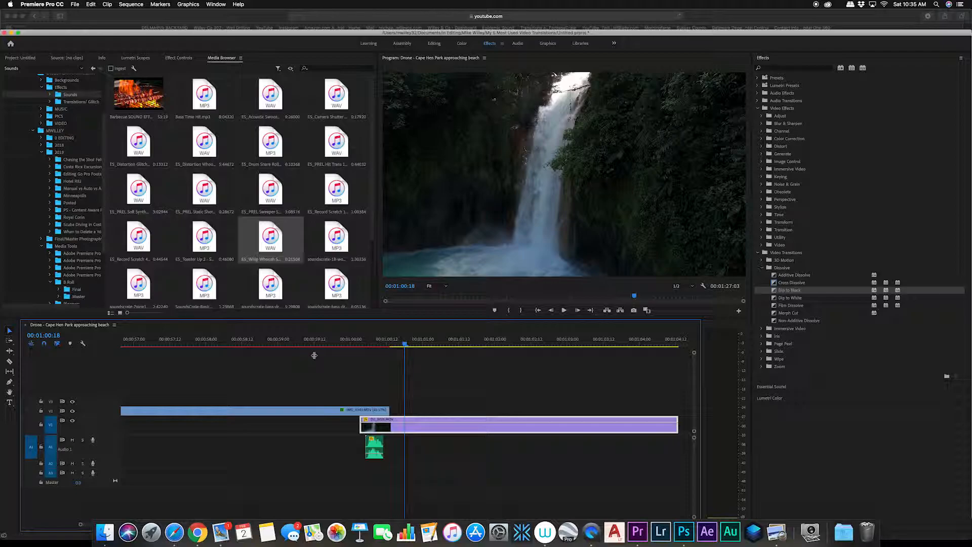